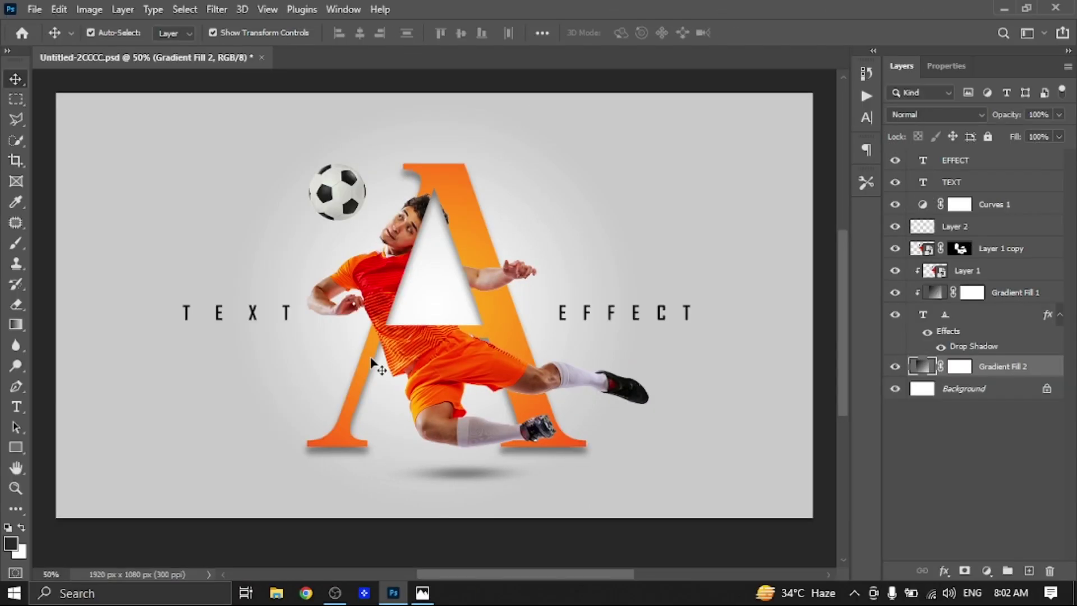
- Create a new blank 1920 x 1080 px document from the Custom preset
{"action": "left_click", "coordinate": [43, 10]}
{"action": "left_click", "coordinate": [52, 26]}
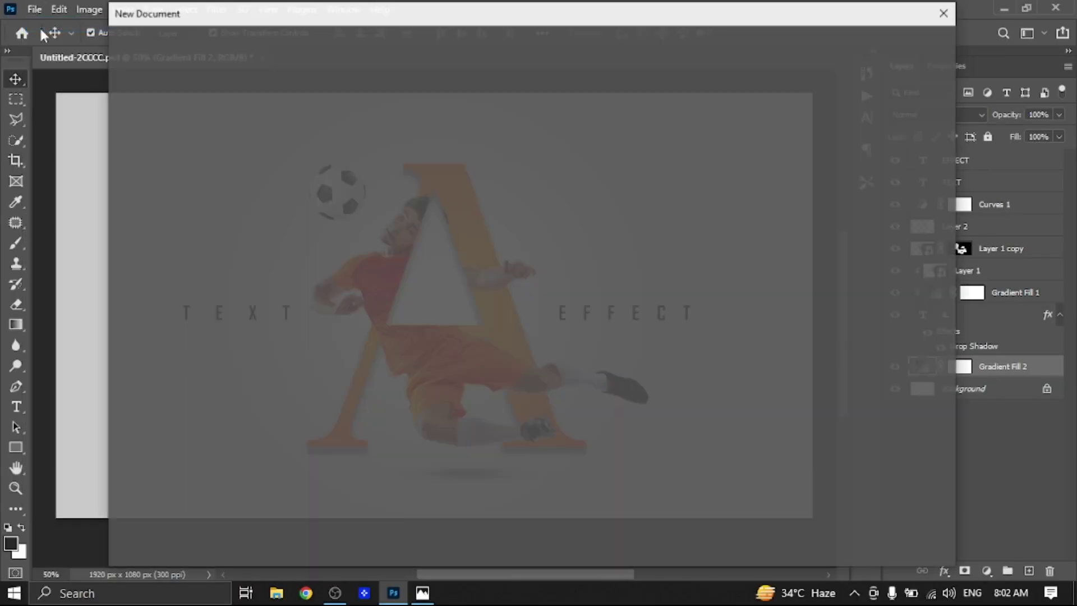
{"action": "left_click", "coordinate": [335, 168]}
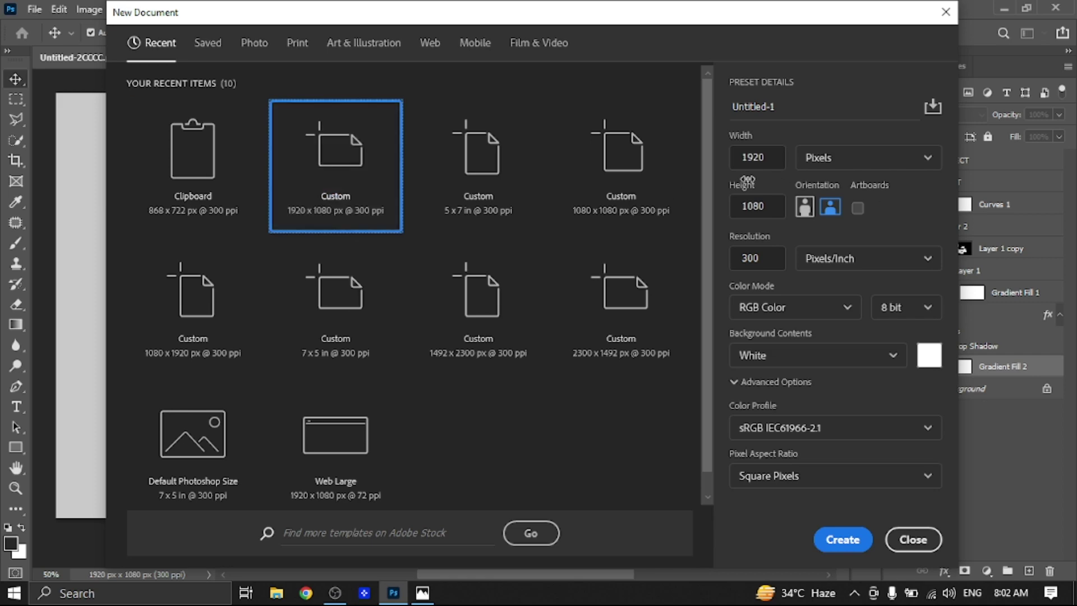
{"action": "left_click", "coordinate": [847, 538]}
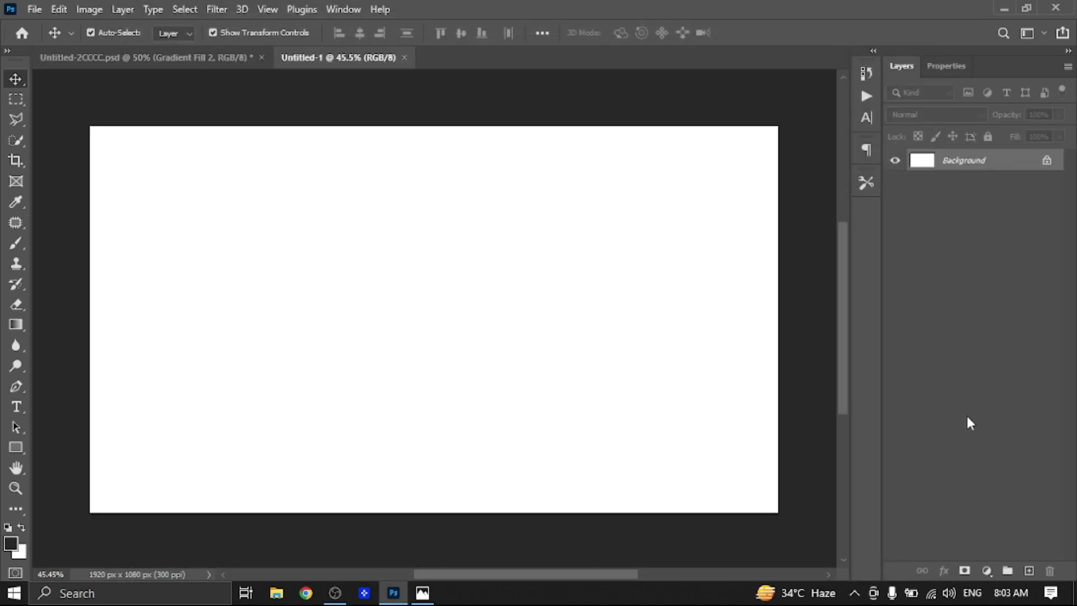
{"action": "left_click", "coordinate": [986, 570]}
- Add a Gradient Fill layer using the Basics Foreground to Background preset
{"action": "left_click", "coordinate": [980, 309]}
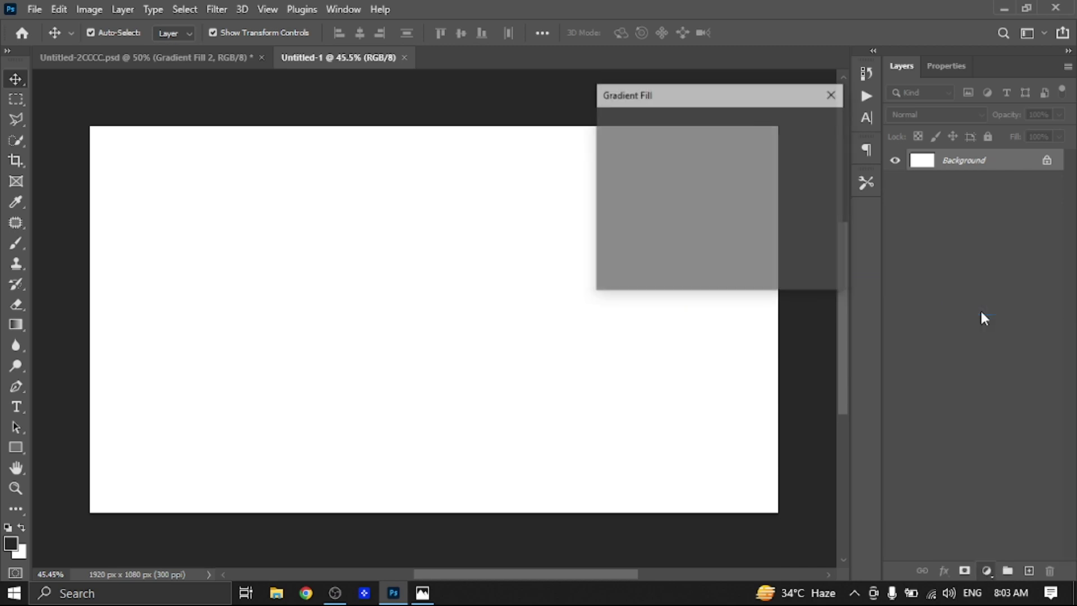
{"action": "left_click", "coordinate": [675, 124]}
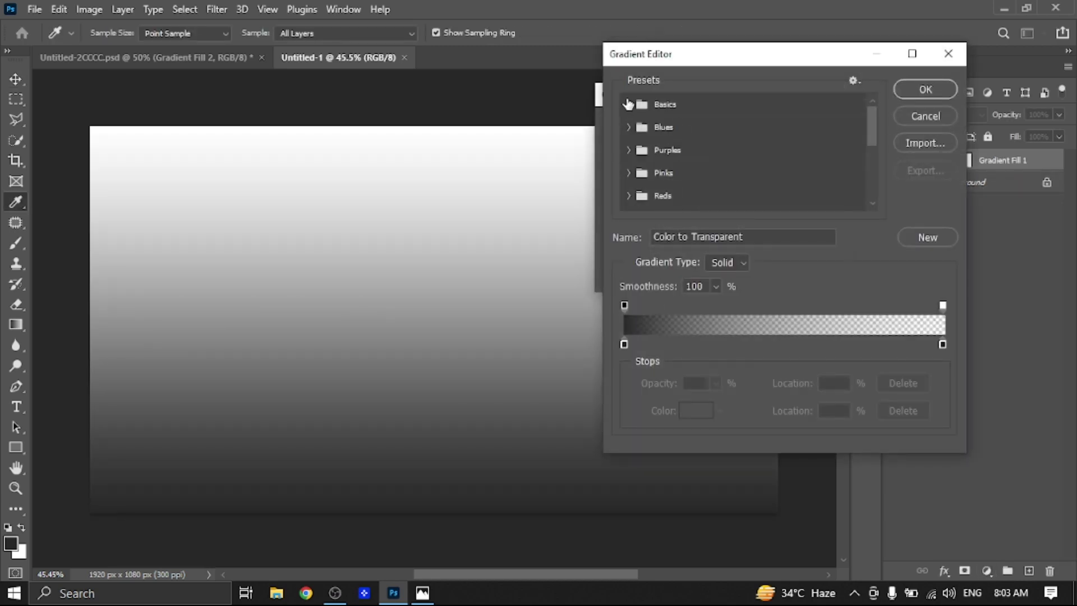
{"action": "left_click", "coordinate": [628, 104]}
{"action": "left_click", "coordinate": [642, 124]}
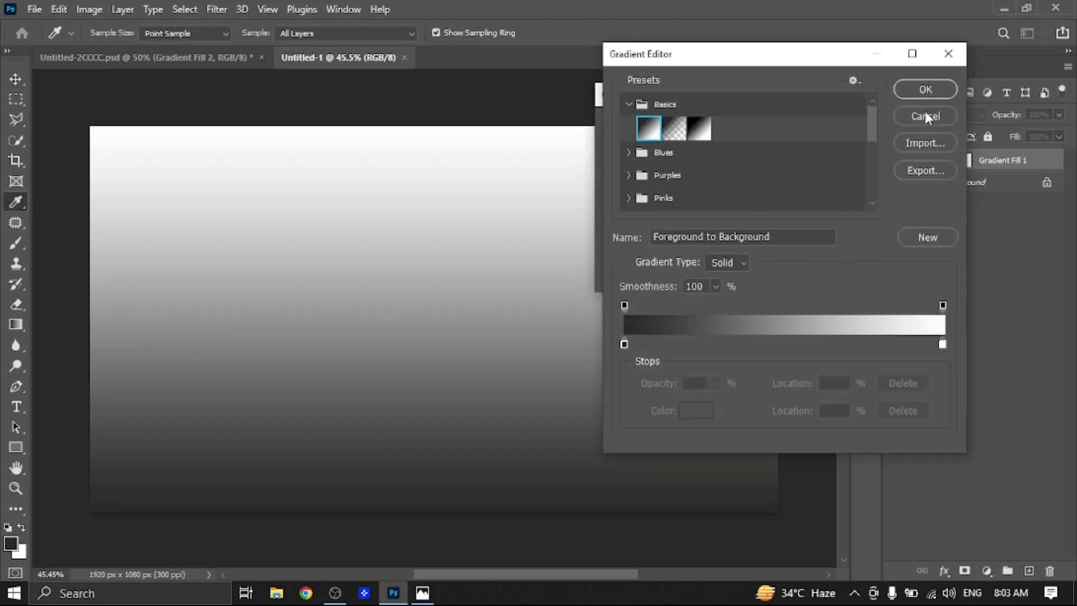
{"action": "left_click", "coordinate": [920, 90]}
- Set the gradient's left stop to grey bebdbd and the right stop to light grey
{"action": "left_click", "coordinate": [674, 124]}
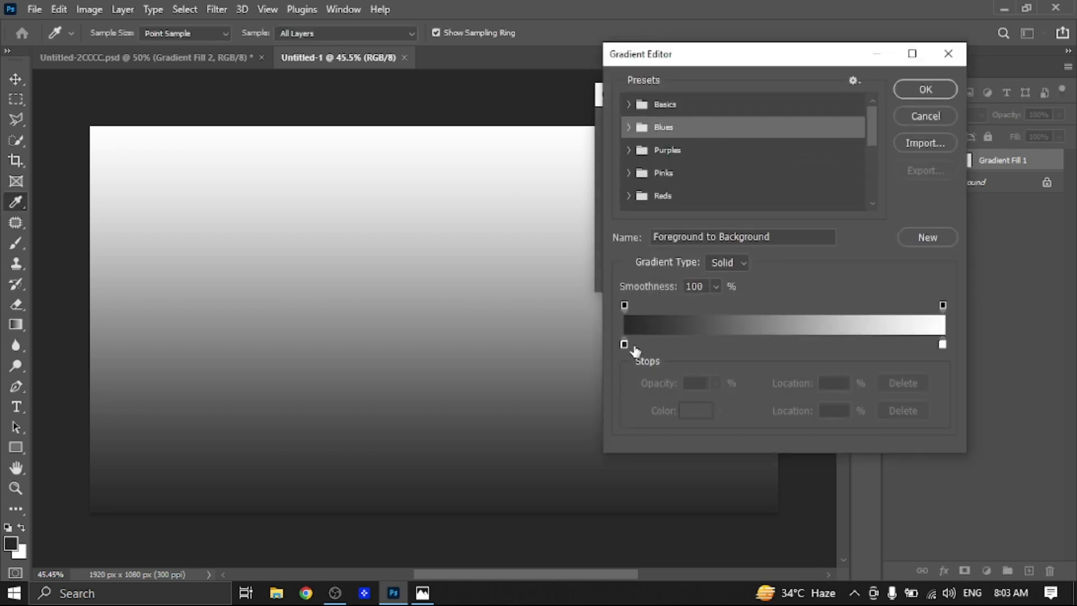
{"action": "double_click", "coordinate": [624, 344]}
{"action": "left_click_drag", "start_coordinate": [513, 451], "coordinate": [336, 280]}
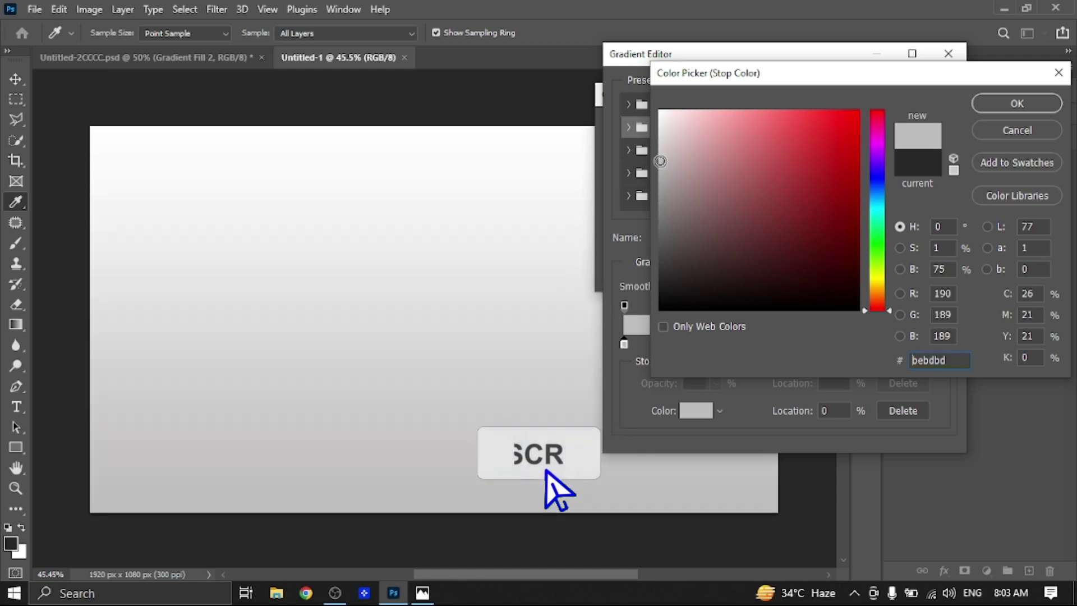
{"action": "left_click", "coordinate": [660, 161]}
{"action": "left_click", "coordinate": [1017, 104]}
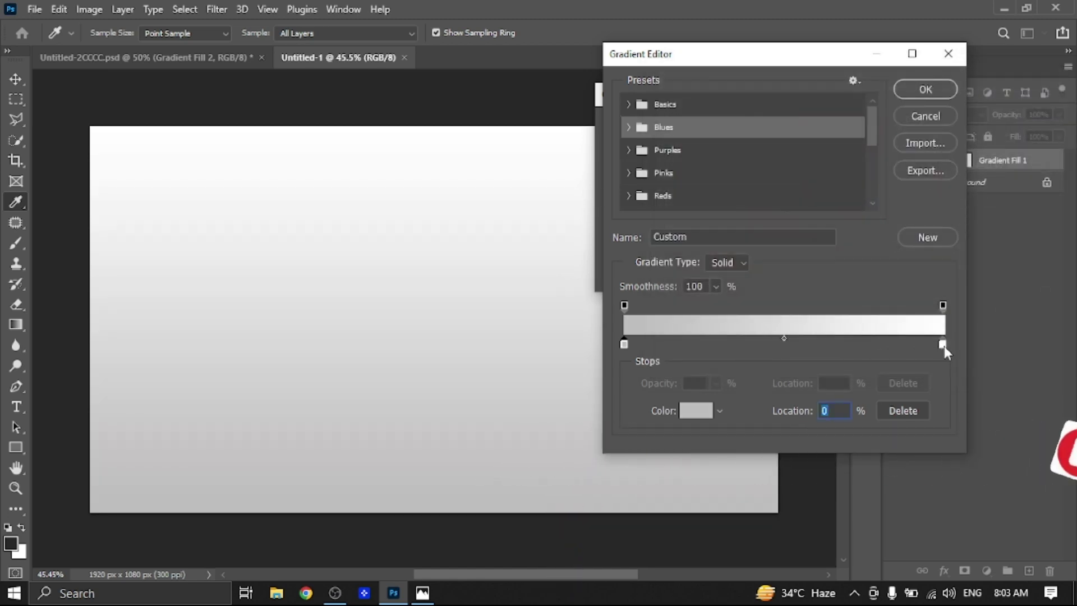
{"action": "double_click", "coordinate": [943, 345]}
{"action": "left_click", "coordinate": [662, 125]}
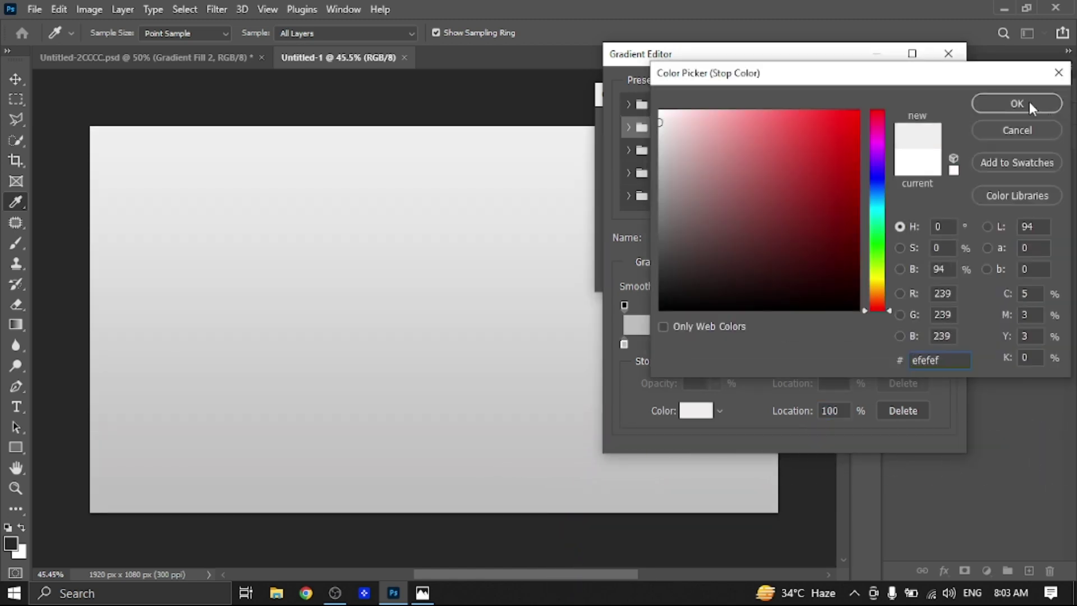
{"action": "left_click", "coordinate": [1032, 101]}
- Darken the left grey stop and accept the finished grey gradient
{"action": "left_click", "coordinate": [623, 344]}
{"action": "double_click", "coordinate": [625, 344]}
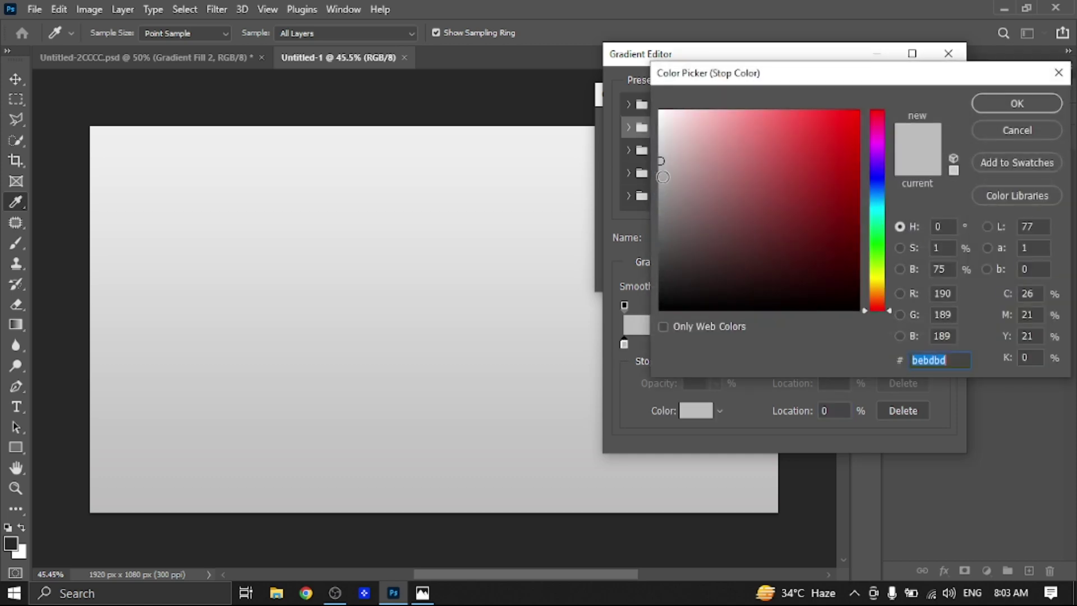
{"action": "left_click_drag", "start_coordinate": [664, 163], "coordinate": [663, 187]}
{"action": "left_click", "coordinate": [996, 104]}
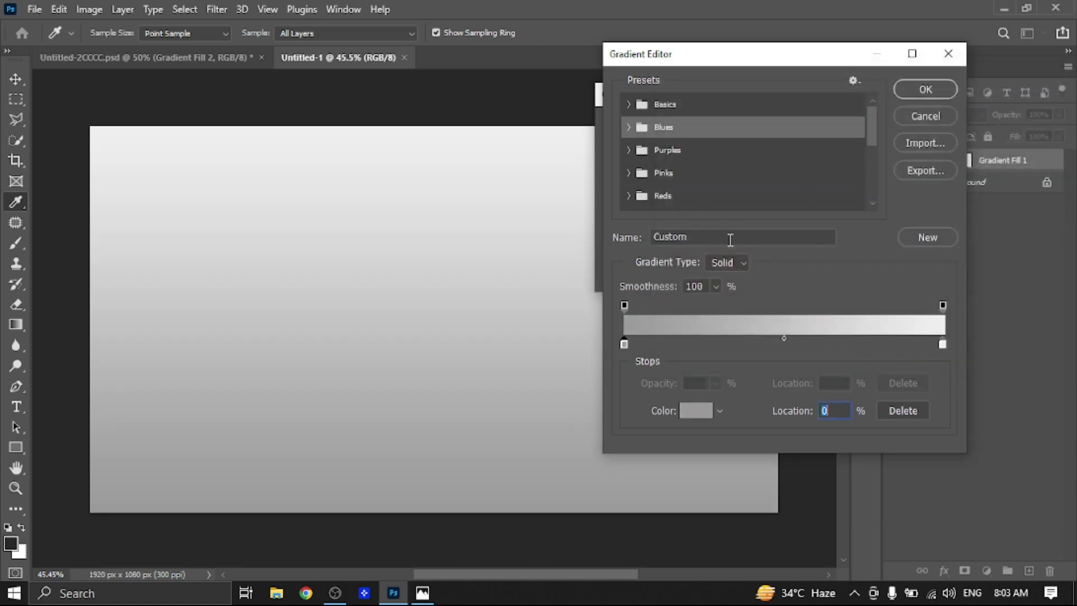
{"action": "left_click", "coordinate": [924, 93]}
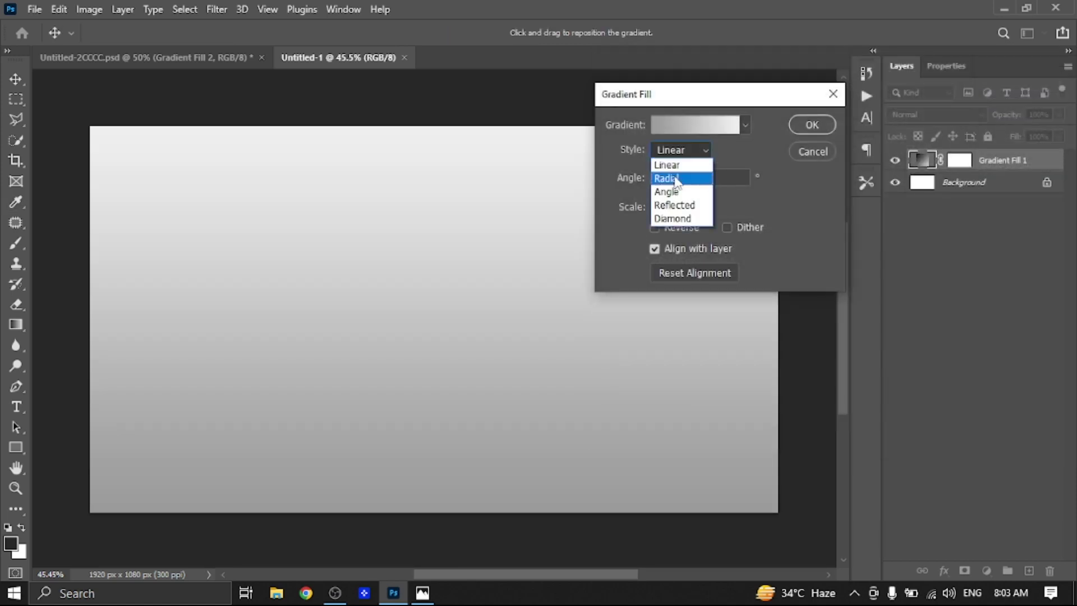
- Make the fill radial and reversed, with 122% scale and a -52.11° angle
{"action": "left_click", "coordinate": [673, 176]}
{"action": "left_click", "coordinate": [654, 227]}
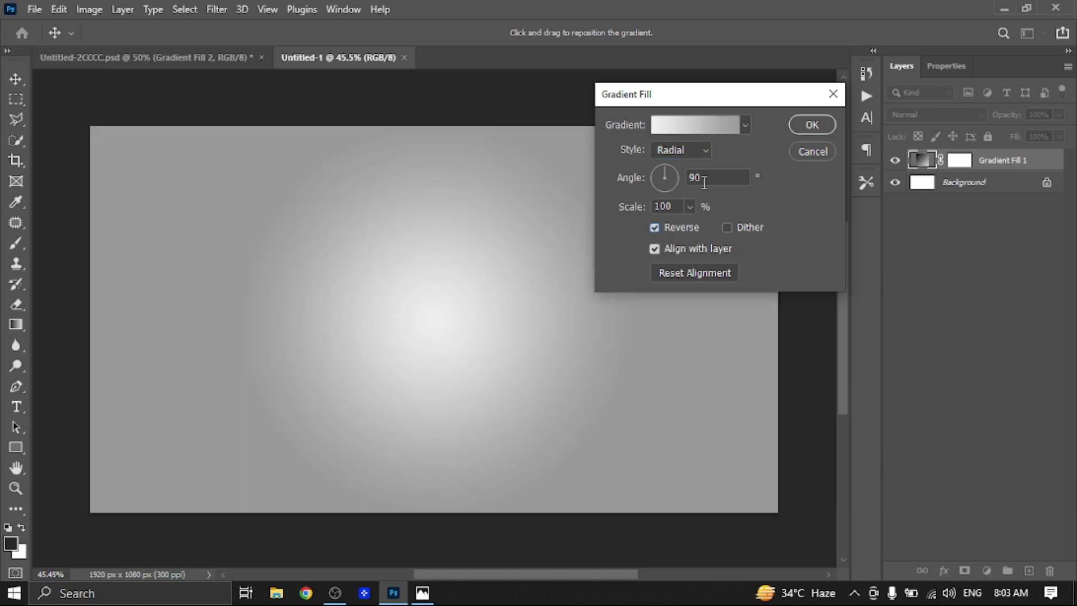
{"action": "left_click_drag", "start_coordinate": [643, 210], "coordinate": [650, 213]}
{"action": "left_click_drag", "start_coordinate": [662, 169], "coordinate": [675, 193]}
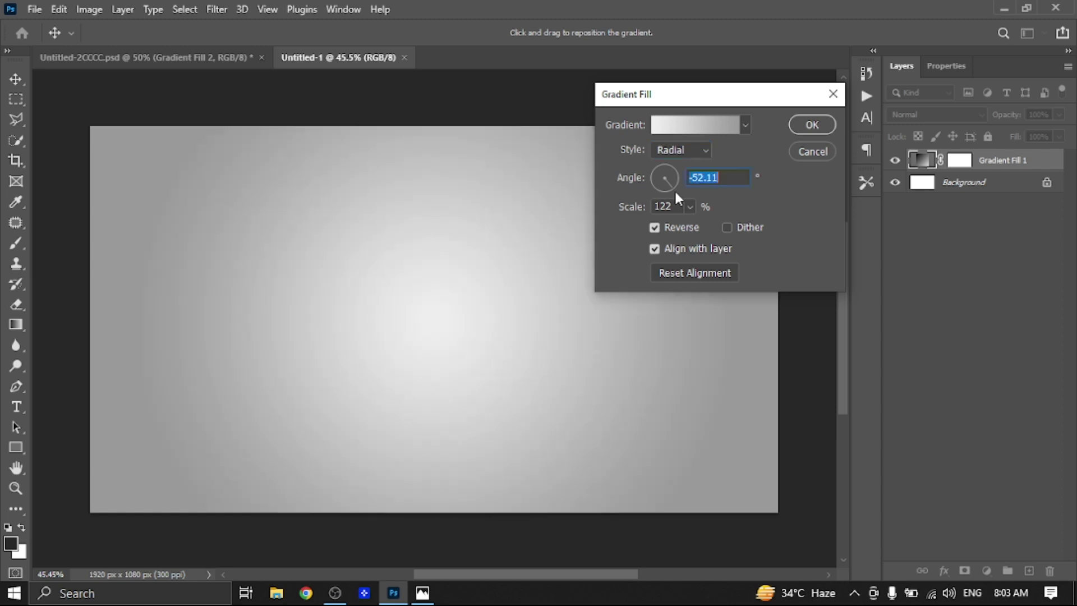
{"action": "left_click", "coordinate": [811, 127]}
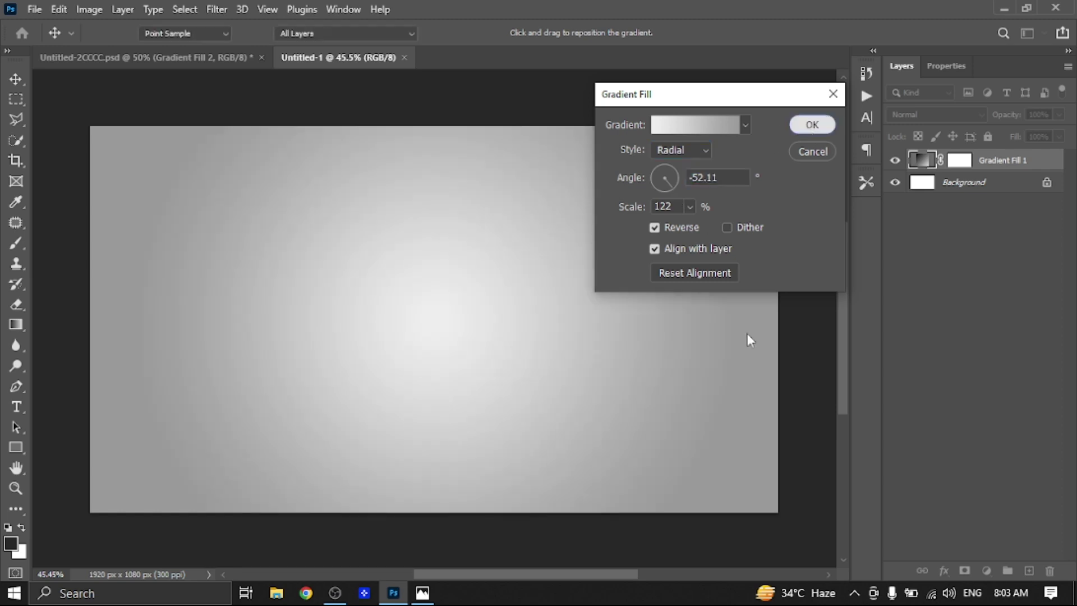
- Type a serif letter A on the canvas with the Horizontal Type tool
{"action": "left_click", "coordinate": [17, 408]}
{"action": "left_click", "coordinate": [89, 407]}
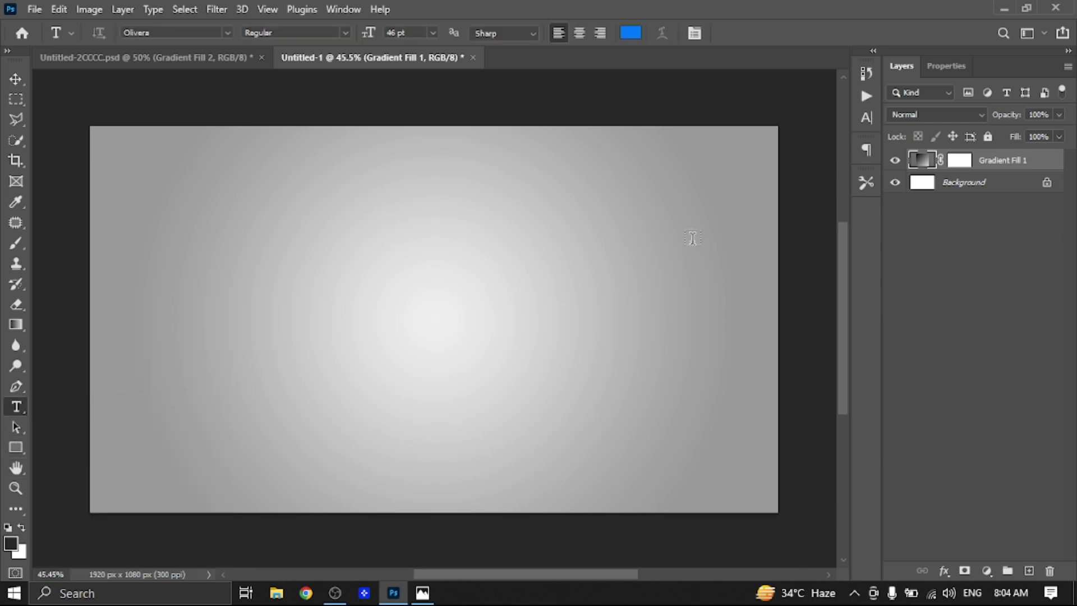
{"action": "left_click", "coordinate": [866, 117]}
{"action": "left_click", "coordinate": [731, 96]}
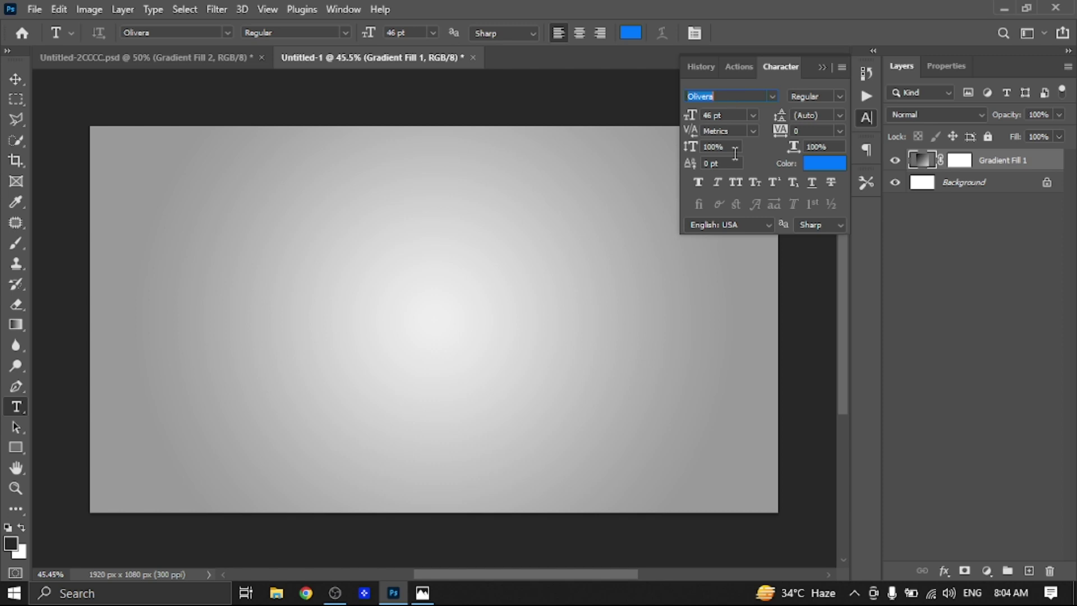
{"action": "left_click", "coordinate": [822, 68]}
{"action": "left_click", "coordinate": [354, 307]}
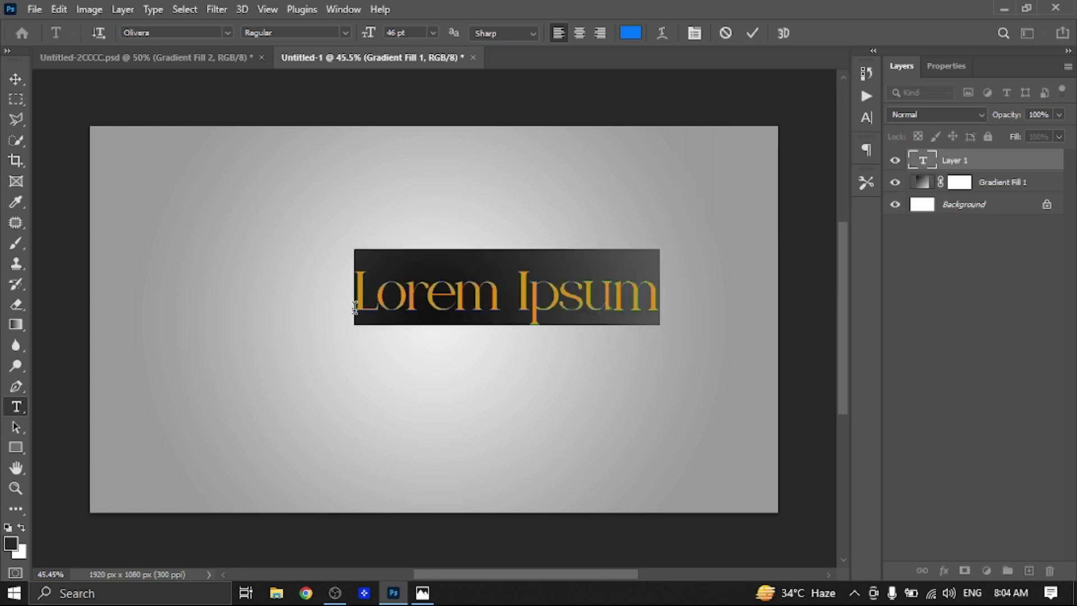
{"action": "type", "text": "A"}
- Scale the blue letter A up and move it upward toward the centre
{"action": "left_click", "coordinate": [15, 79]}
{"action": "mouse_move", "coordinate": [392, 314]}
{"action": "left_mouse_down"}
{"action": "mouse_move", "coordinate": [651, 530]}
{"action": "mouse_move", "coordinate": [589, 603]}
{"action": "left_mouse_up"}
{"action": "left_click_drag", "start_coordinate": [544, 466], "coordinate": [471, 269]}
{"action": "left_click_drag", "start_coordinate": [522, 442], "coordinate": [594, 499]}
{"action": "mouse_move", "coordinate": [489, 384]}
{"action": "left_mouse_down"}
{"action": "mouse_move", "coordinate": [490, 369]}
{"action": "mouse_move", "coordinate": [515, 370]}
{"action": "mouse_move", "coordinate": [495, 363]}
{"action": "mouse_move", "coordinate": [508, 360]}
{"action": "left_mouse_up"}
- Delete Layer 1 copy's layer mask and nudge the player right and up
{"action": "left_click", "coordinate": [780, 33]}
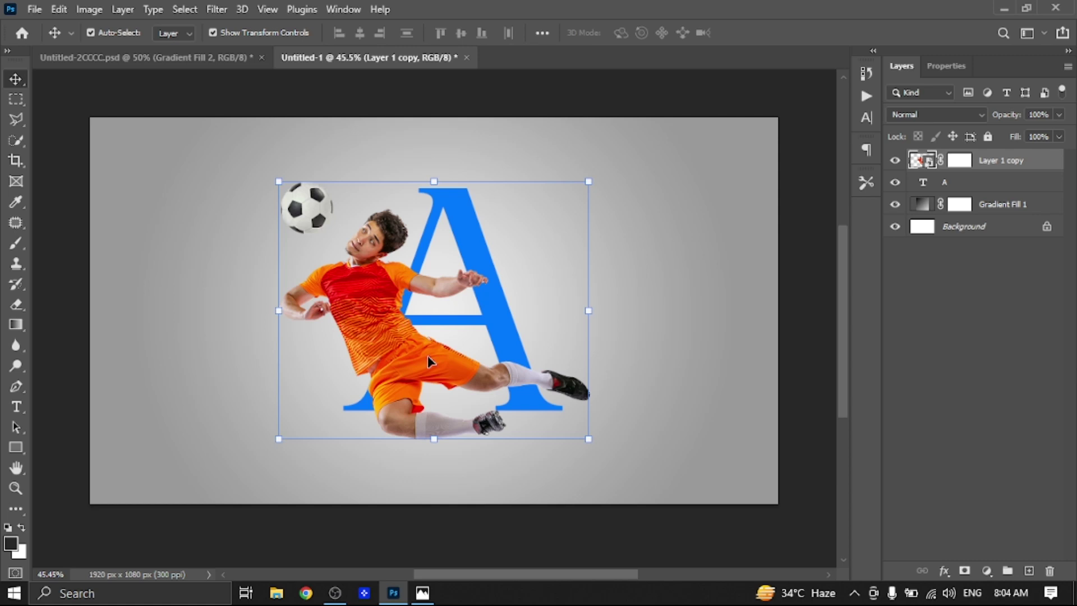
{"action": "right_click", "coordinate": [955, 161]}
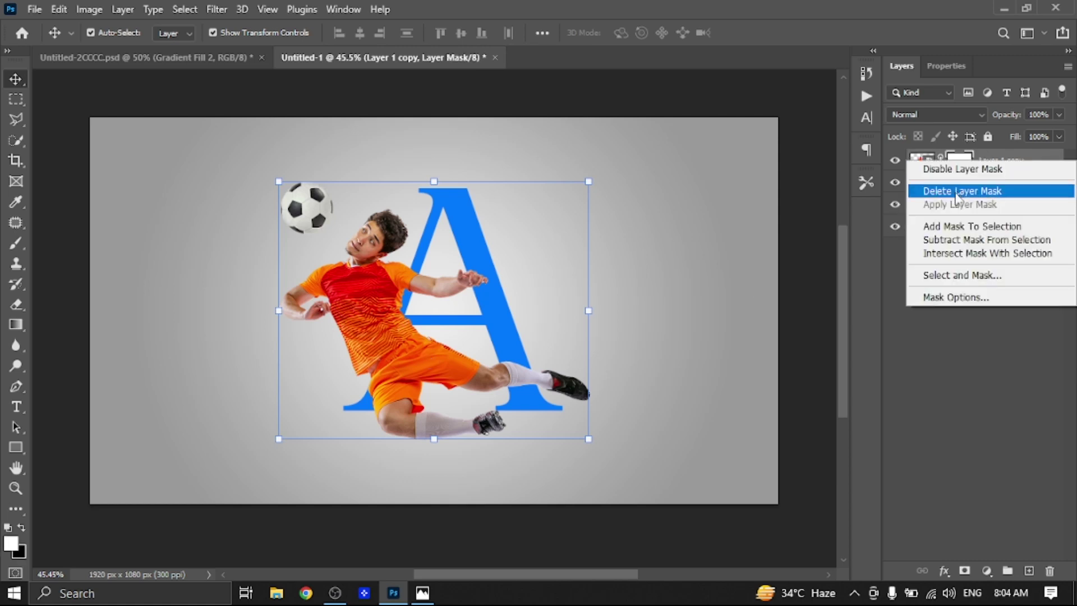
{"action": "left_click", "coordinate": [956, 191]}
{"action": "left_click_drag", "start_coordinate": [432, 362], "coordinate": [450, 350]}
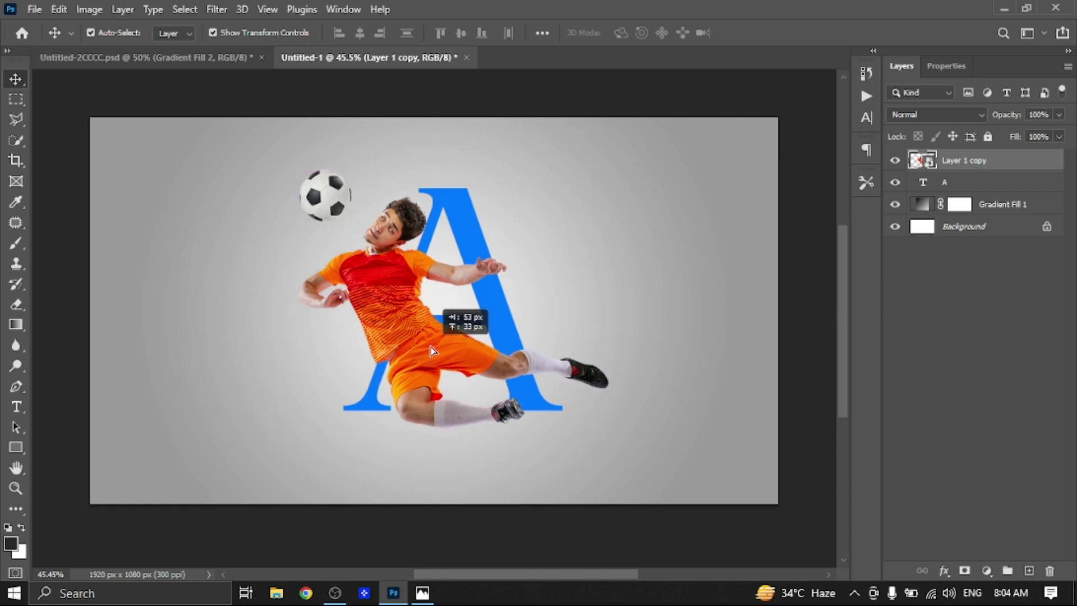
- Enlarge the blue A further and position it behind the player
{"action": "left_click", "coordinate": [991, 185]}
{"action": "left_click_drag", "start_coordinate": [563, 411], "coordinate": [673, 565]}
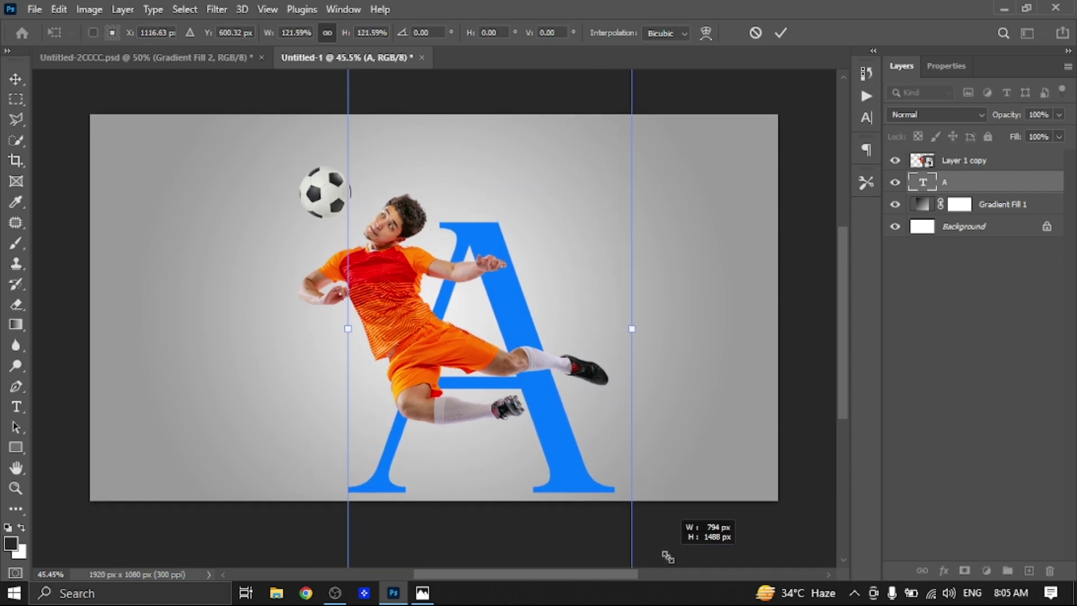
{"action": "left_click_drag", "start_coordinate": [567, 447], "coordinate": [543, 415]}
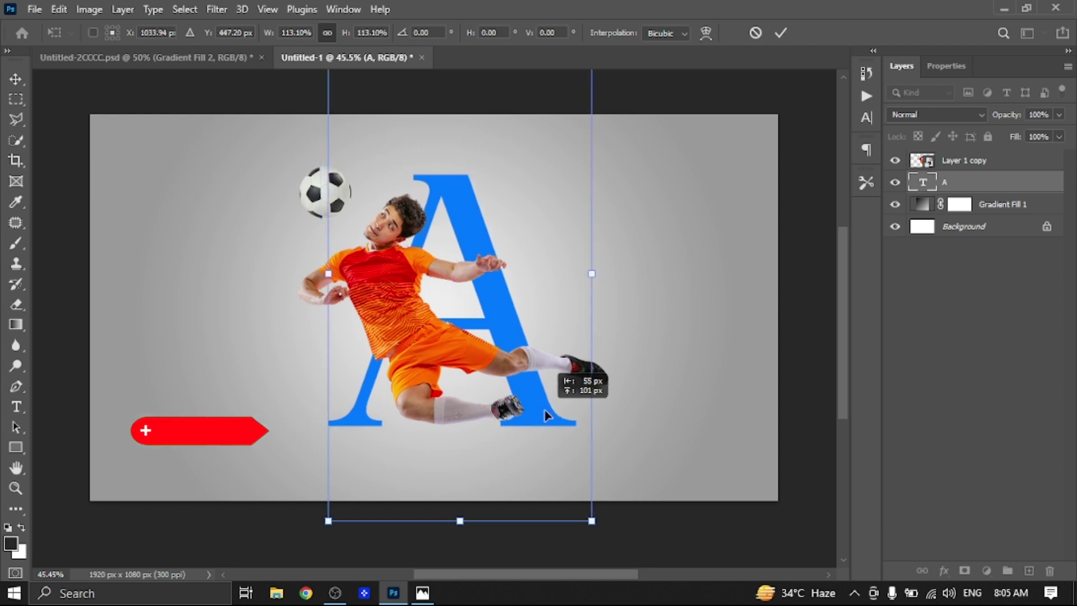
{"action": "left_click_drag", "start_coordinate": [542, 412], "coordinate": [539, 414]}
{"action": "key", "text": "Return"}
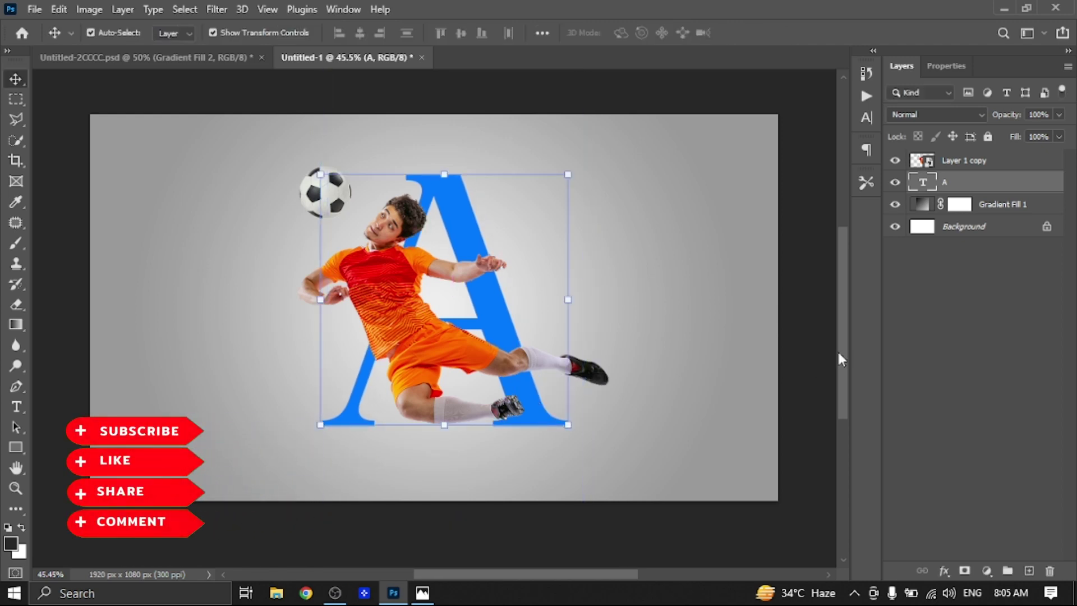
- Scale the player layer up to about 105.79% and re-centre it over the A
{"action": "left_click", "coordinate": [627, 338]}
{"action": "left_click", "coordinate": [446, 345]}
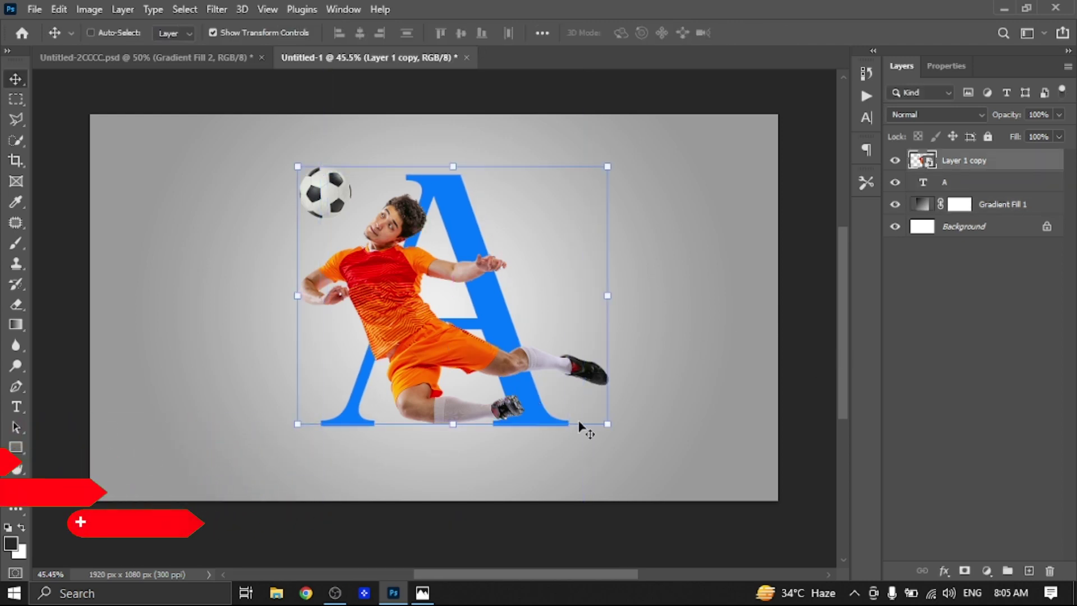
{"action": "key", "text": "ctrl+t"}
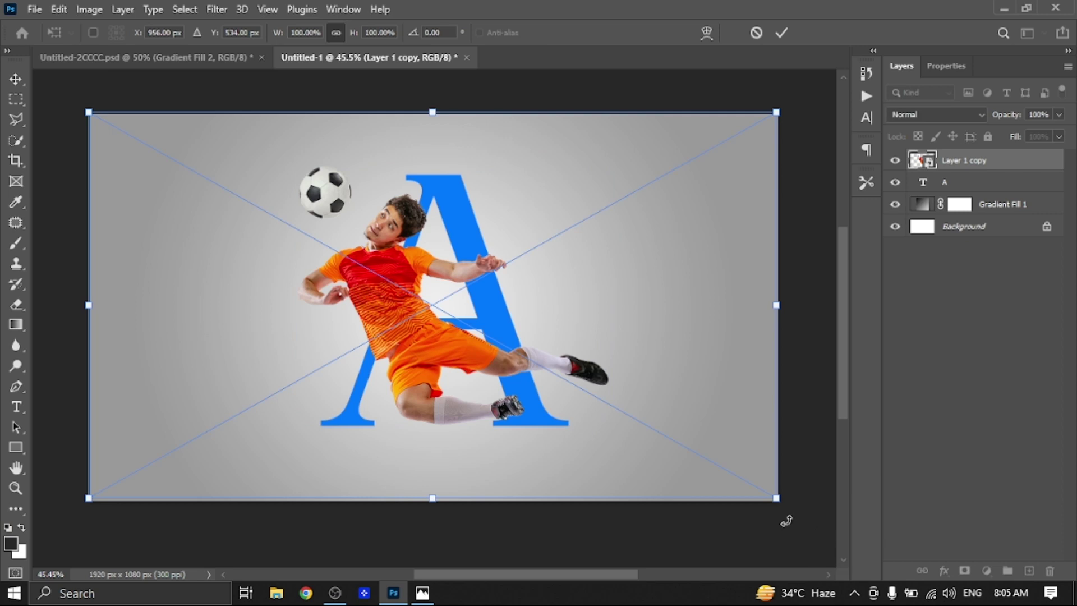
{"action": "left_click_drag", "start_coordinate": [776, 500], "coordinate": [777, 502]}
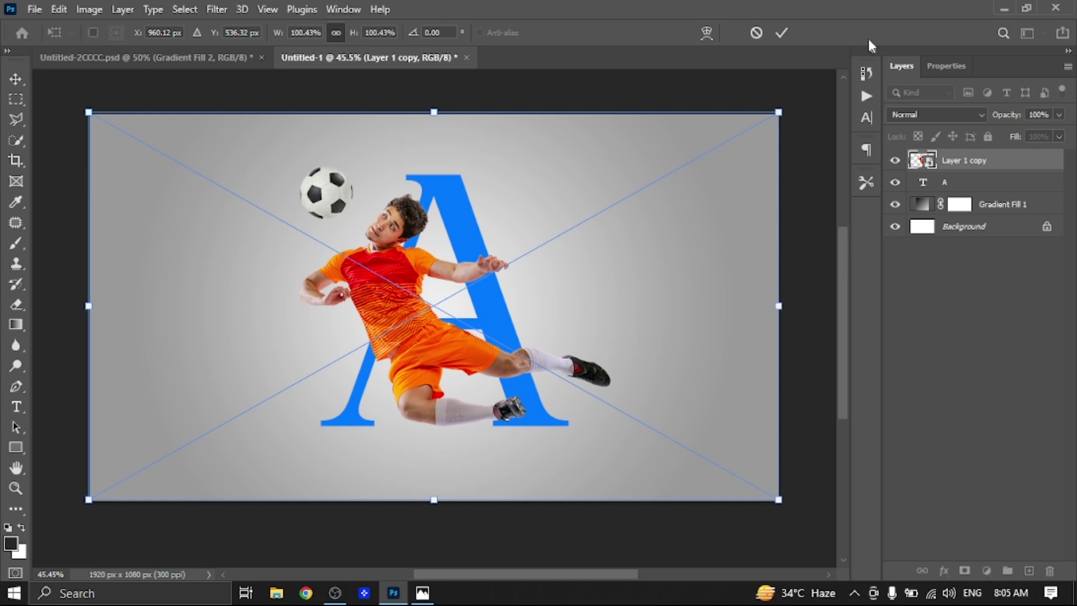
{"action": "left_click", "coordinate": [780, 35]}
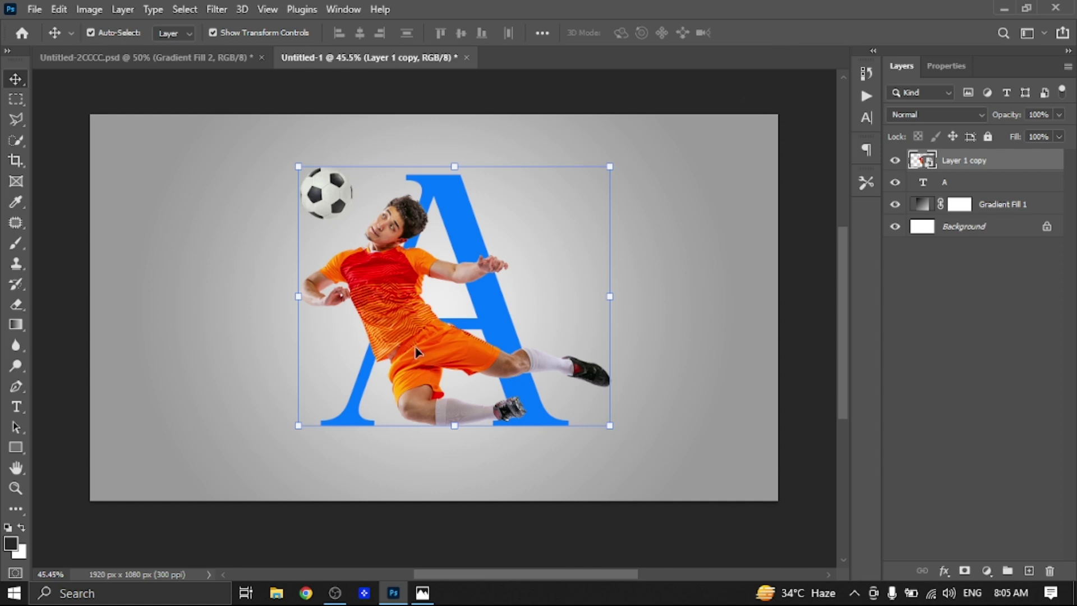
{"action": "left_click_drag", "start_coordinate": [609, 422], "coordinate": [826, 520]}
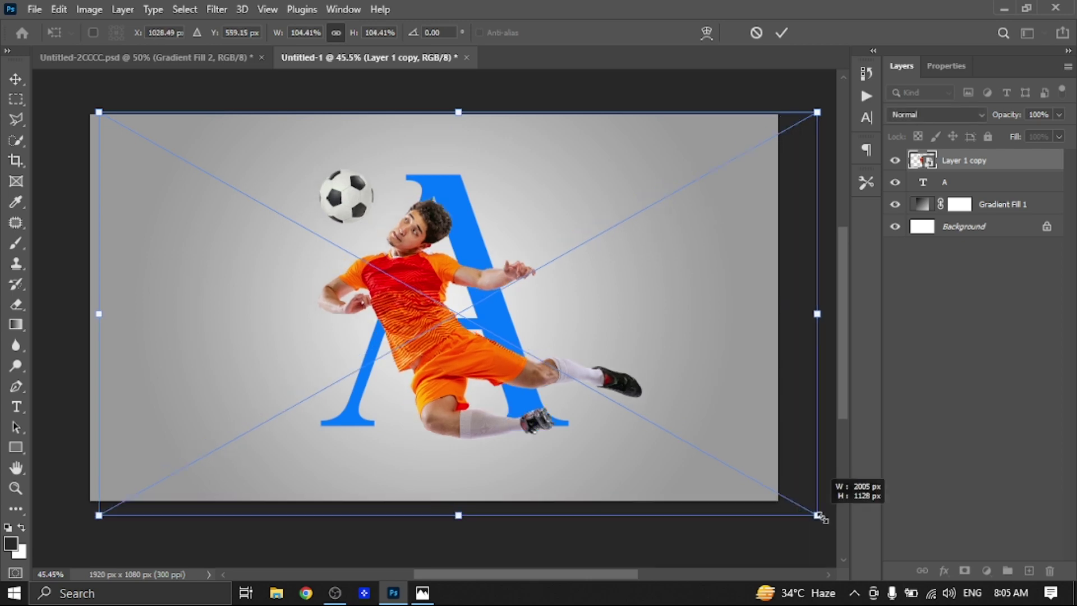
{"action": "left_click_drag", "start_coordinate": [590, 368], "coordinate": [586, 340]}
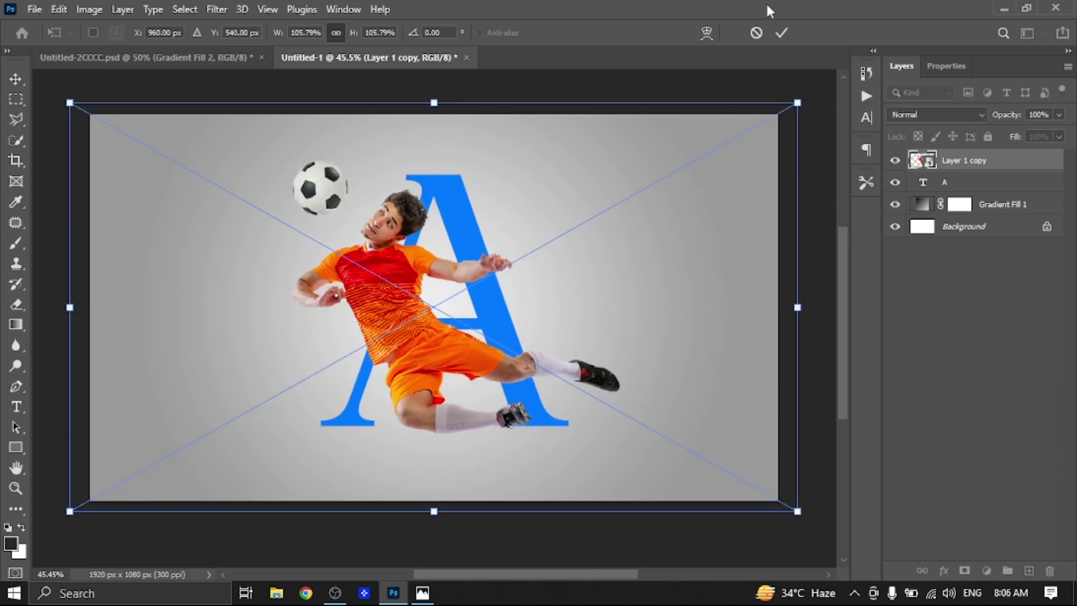
{"action": "left_click", "coordinate": [781, 33]}
{"action": "left_click", "coordinate": [798, 362]}
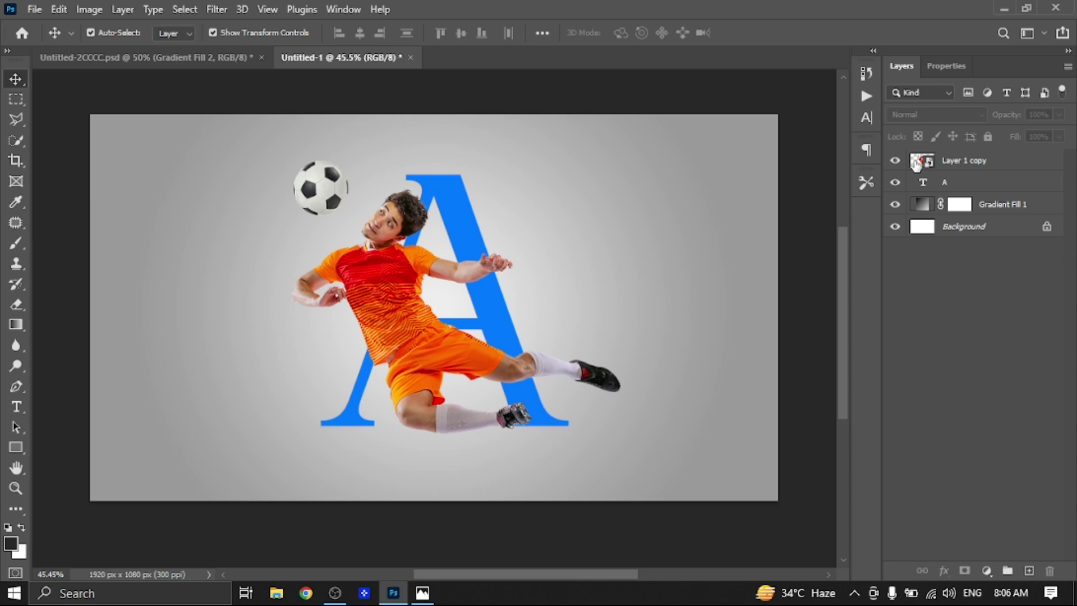
- Duplicate the player layer and clip the original Layer 1 copy to the letter A
{"action": "left_click", "coordinate": [916, 164]}
{"action": "key", "text": "ctrl+j"}
{"action": "left_click", "coordinate": [895, 161]}
{"action": "left_click", "coordinate": [956, 185]}
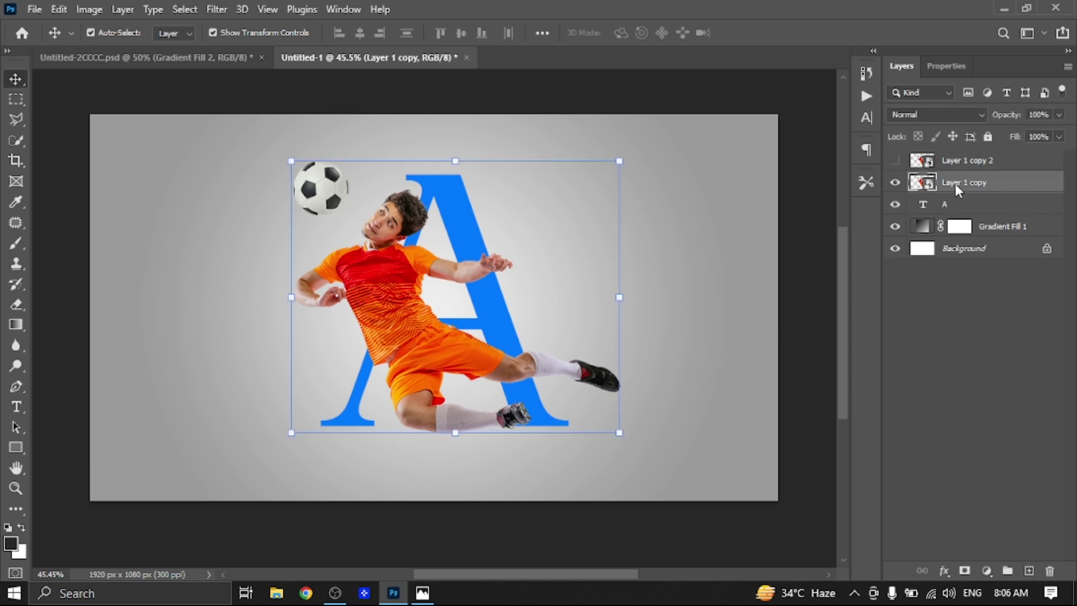
{"action": "right_click", "coordinate": [955, 184]}
{"action": "left_click", "coordinate": [841, 368]}
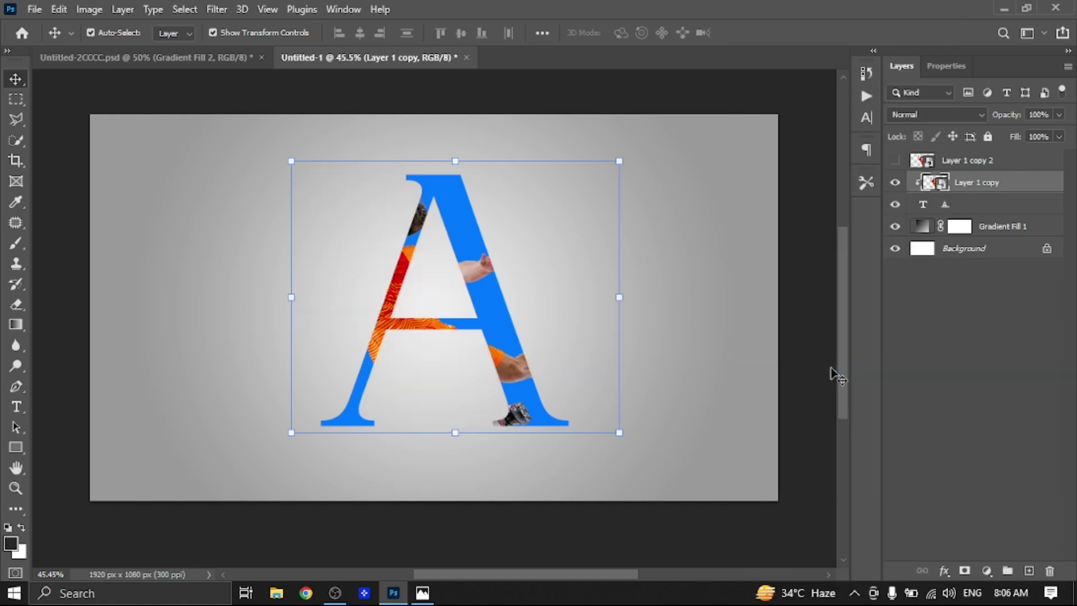
- Show the duplicate player layer and give it an inverted, all-black layer mask
{"action": "left_click", "coordinate": [895, 161]}
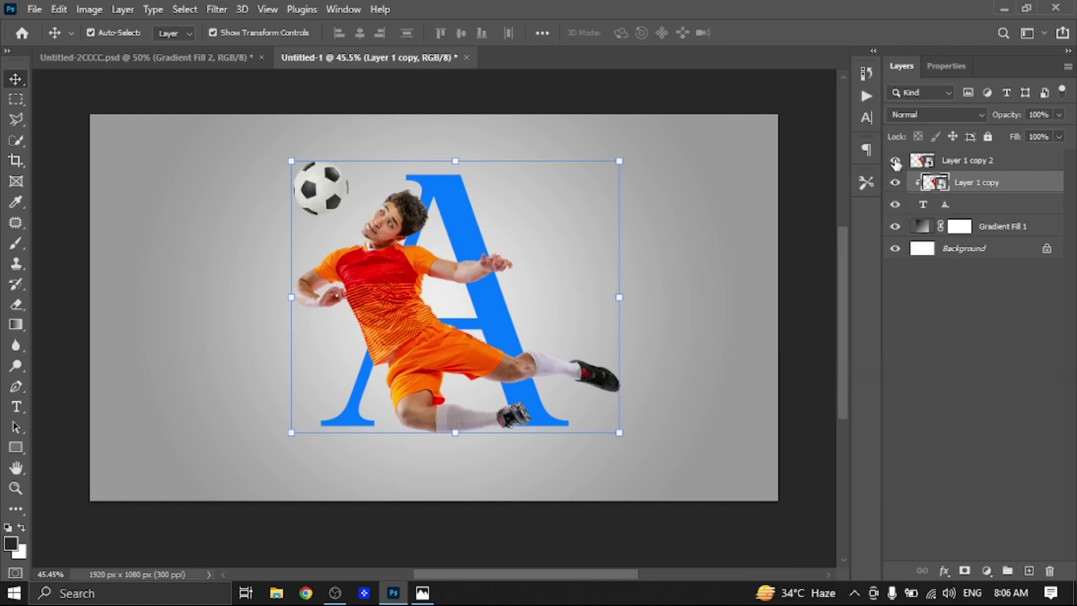
{"action": "left_click", "coordinate": [990, 163]}
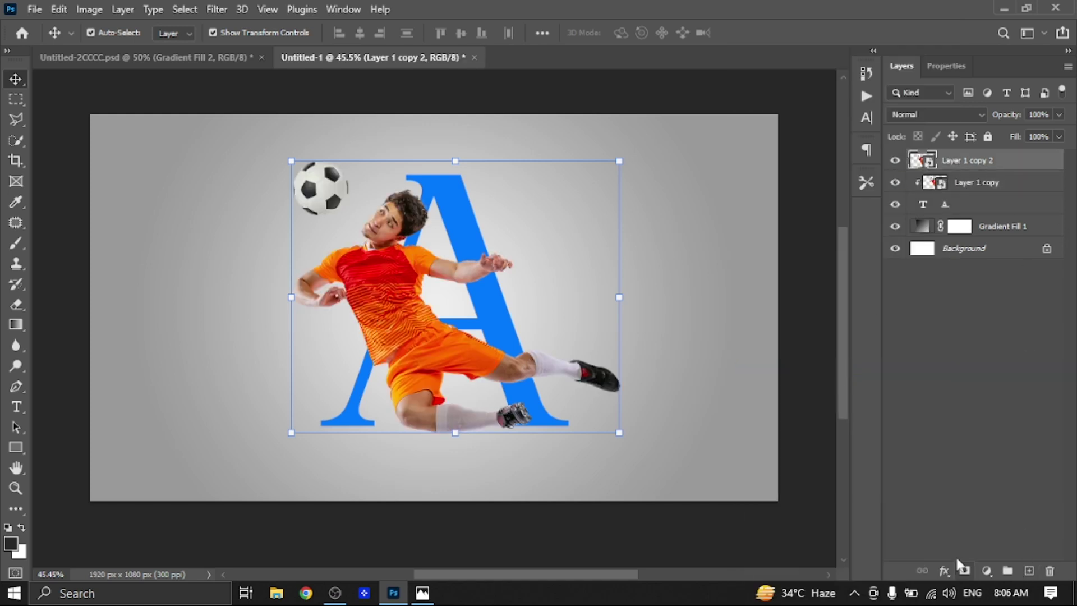
{"action": "left_click", "coordinate": [964, 576]}
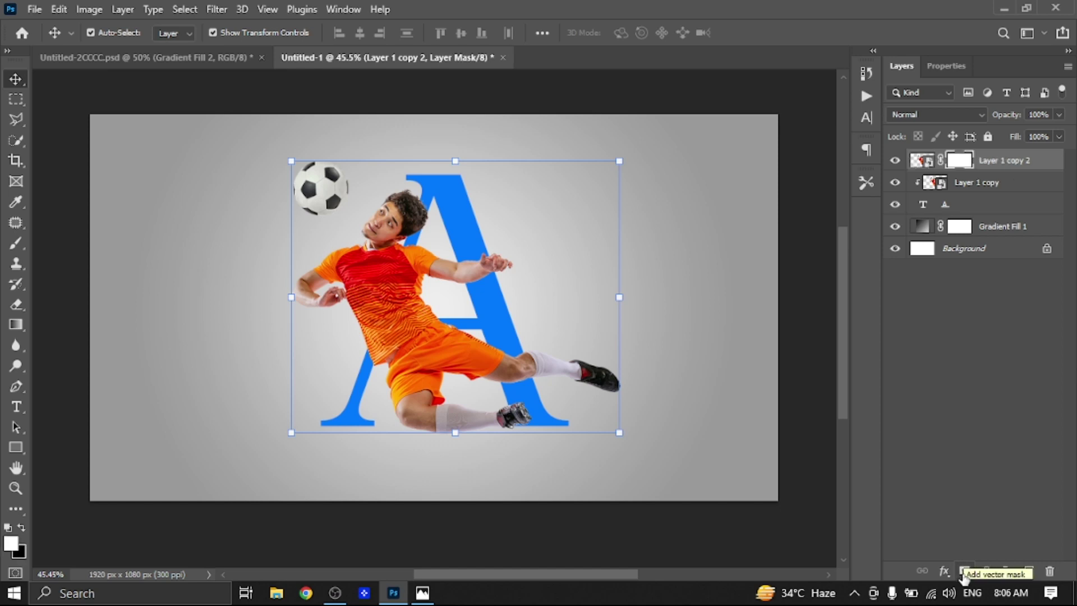
{"action": "key", "text": "ctrl+i"}
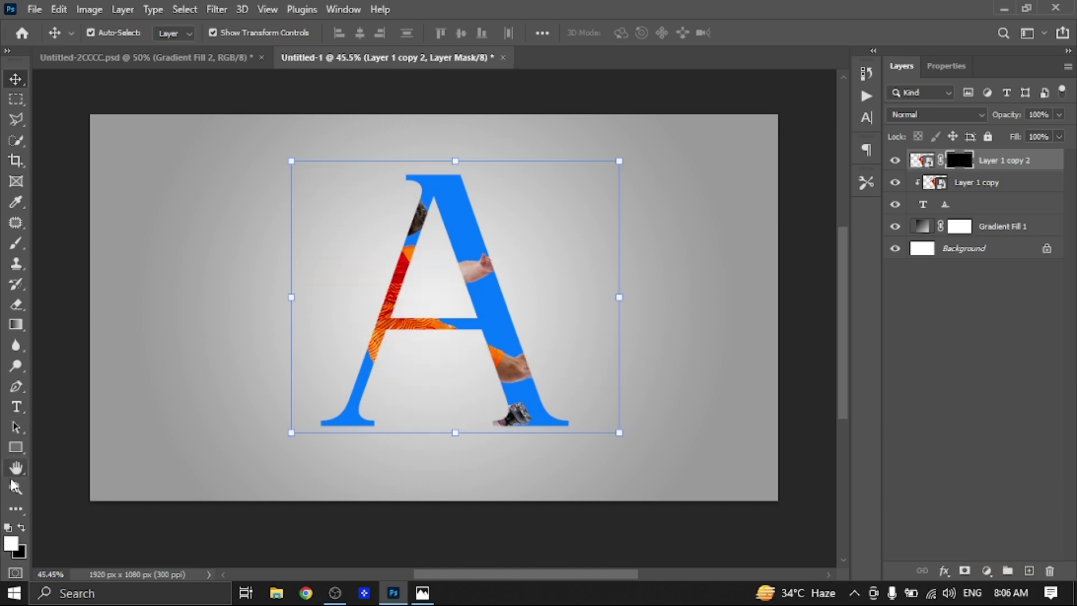
- Set up the Brush tool with a Hard Round tip at 78 px
{"action": "left_click", "coordinate": [16, 243]}
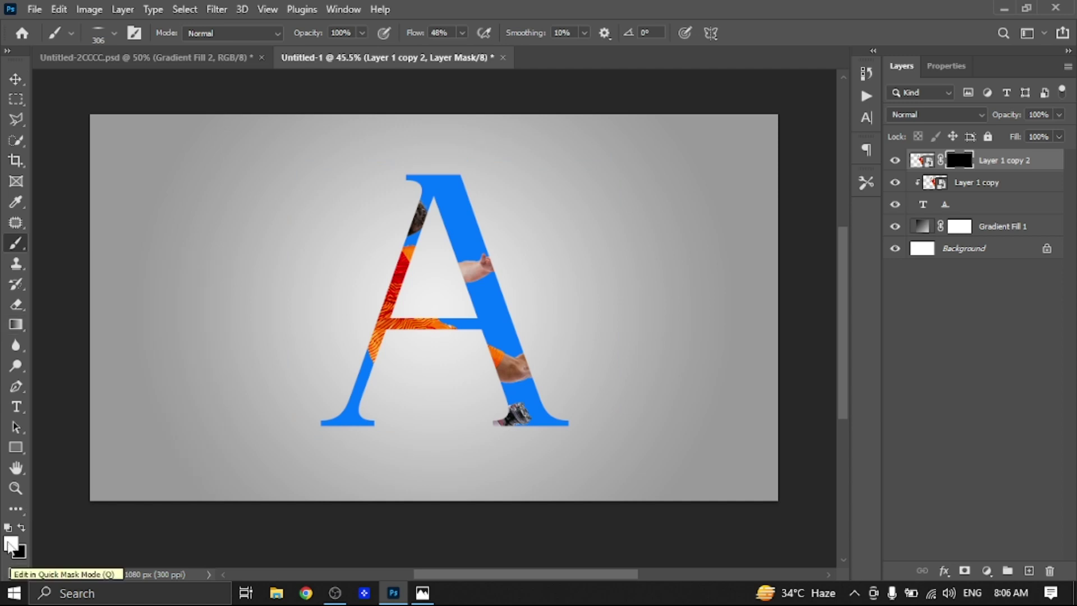
{"action": "left_click", "coordinate": [115, 34]}
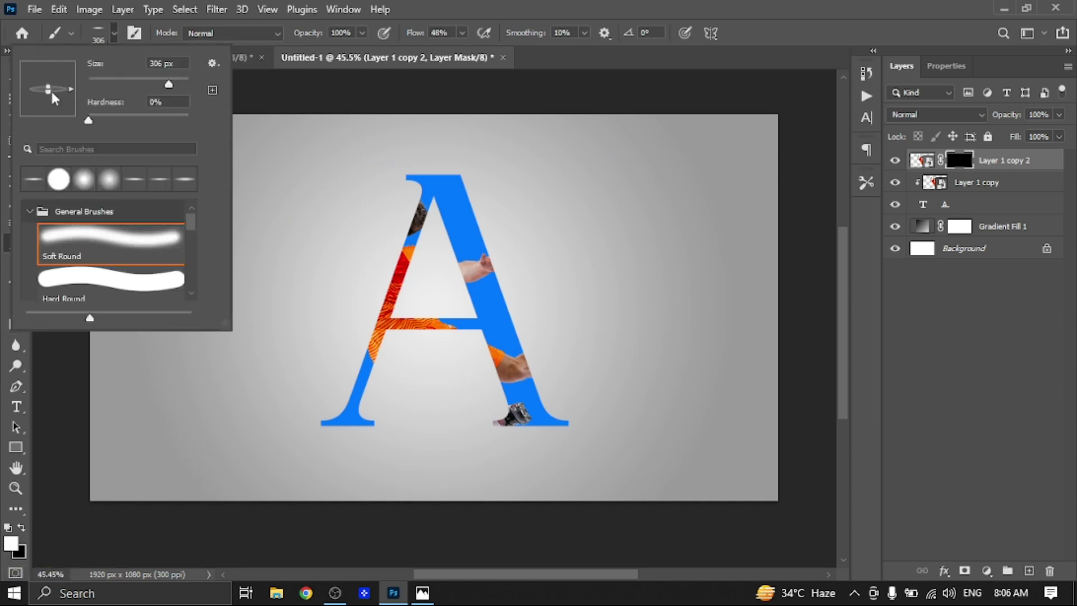
{"action": "left_click", "coordinate": [92, 289]}
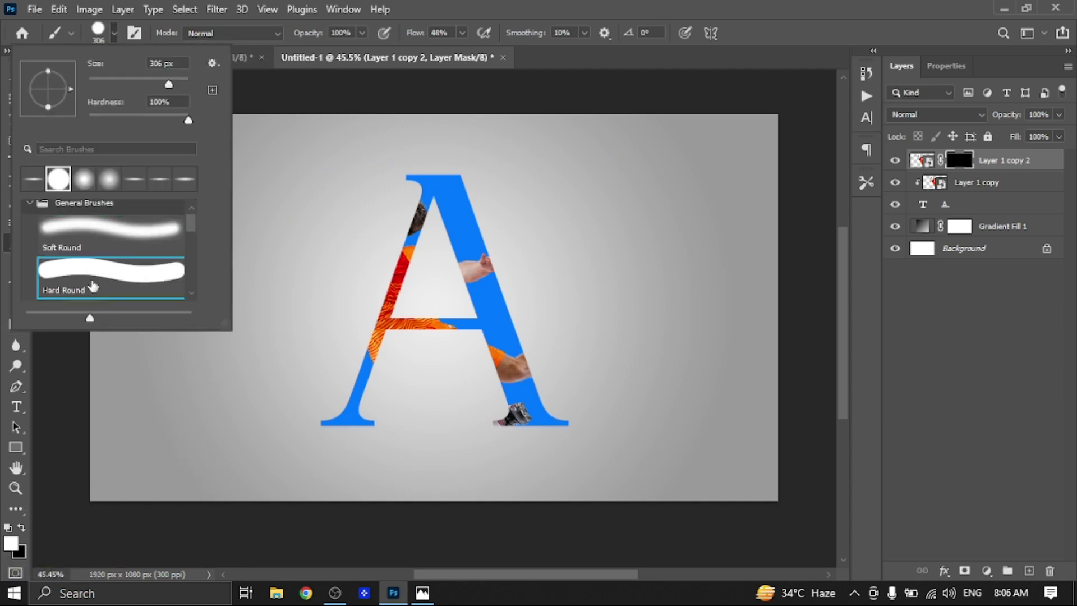
{"action": "left_click_drag", "start_coordinate": [150, 83], "coordinate": [127, 83]}
{"action": "left_click", "coordinate": [63, 418]}
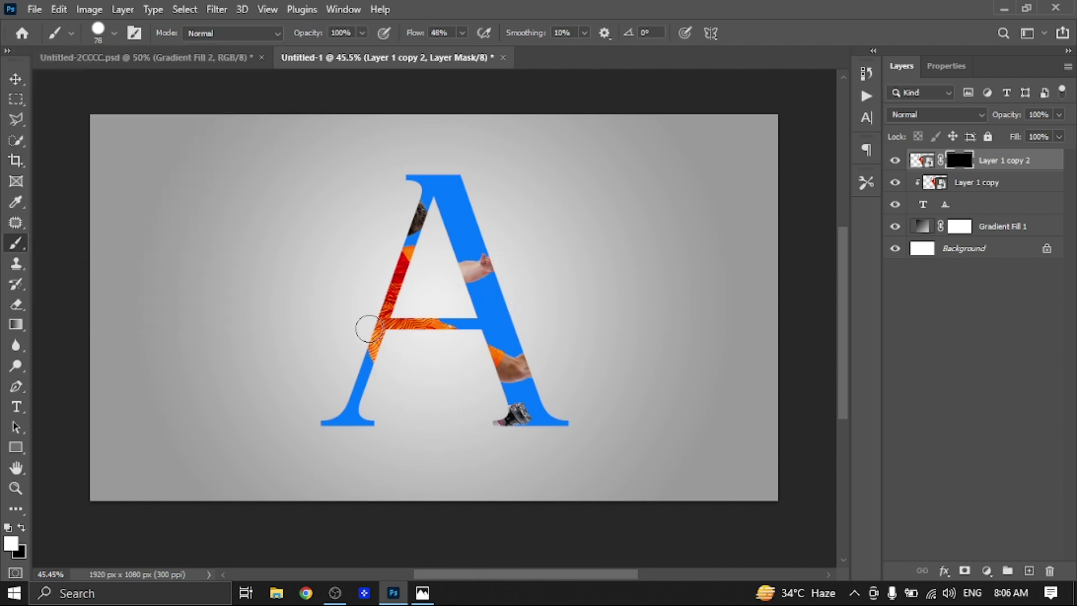
- Paint white on the mask to reveal the ball, head, hand, shorts and leg
{"action": "mouse_move", "coordinate": [368, 339]}
{"action": "left_mouse_down"}
{"action": "mouse_move", "coordinate": [344, 304]}
{"action": "mouse_move", "coordinate": [300, 290]}
{"action": "mouse_move", "coordinate": [361, 291]}
{"action": "mouse_move", "coordinate": [367, 317]}
{"action": "mouse_move", "coordinate": [386, 235]}
{"action": "mouse_move", "coordinate": [390, 244]}
{"action": "mouse_move", "coordinate": [405, 215]}
{"action": "mouse_move", "coordinate": [387, 224]}
{"action": "mouse_move", "coordinate": [384, 205]}
{"action": "left_mouse_up"}
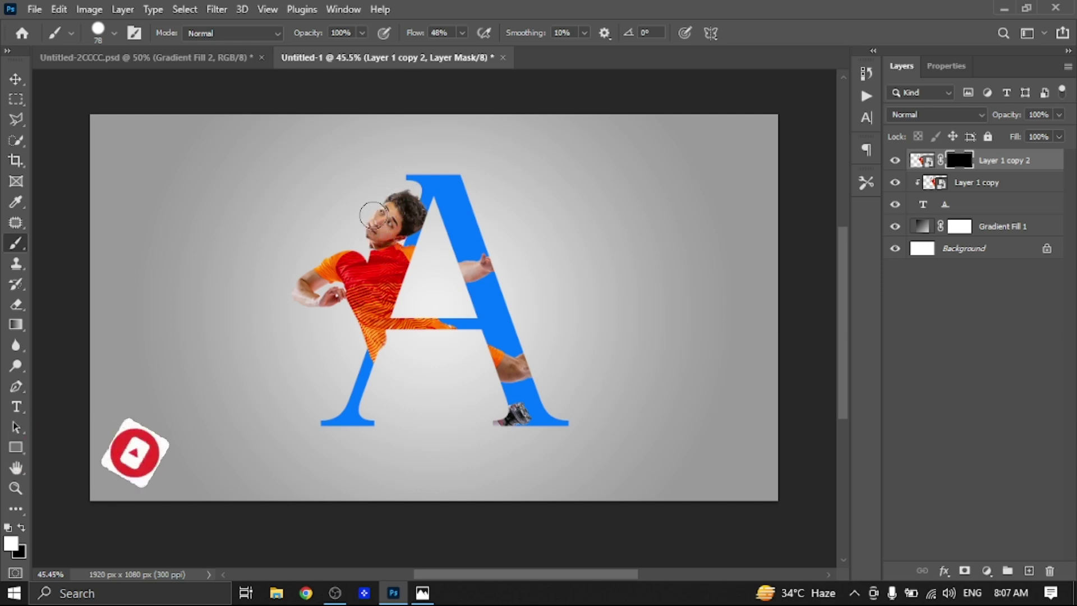
{"action": "mouse_move", "coordinate": [303, 199]}
{"action": "left_mouse_down"}
{"action": "mouse_move", "coordinate": [317, 182]}
{"action": "mouse_move", "coordinate": [318, 212]}
{"action": "left_mouse_up"}
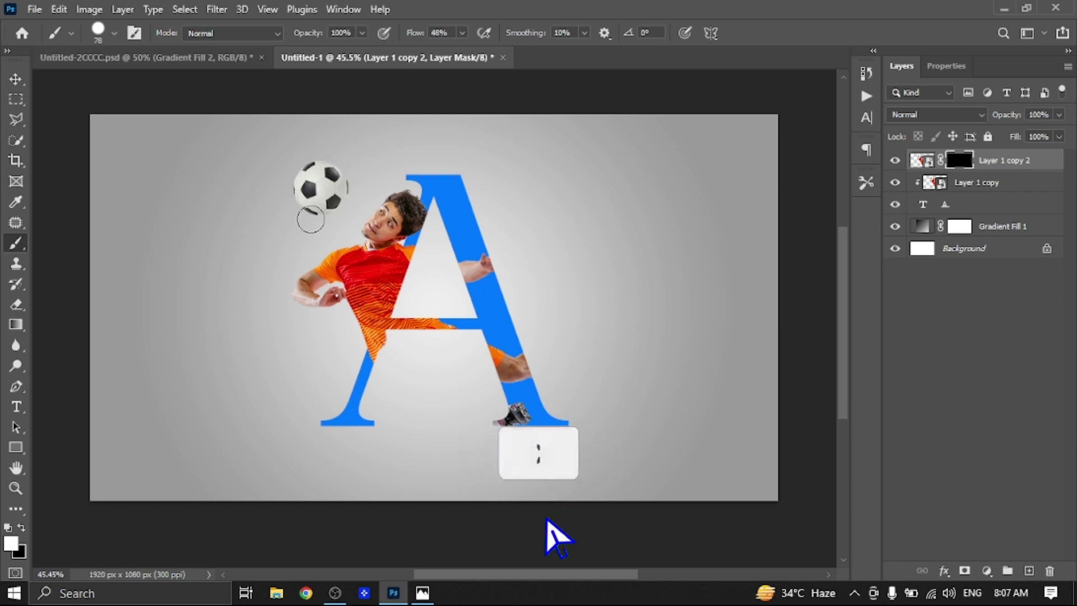
{"action": "mouse_move", "coordinate": [362, 334]}
{"action": "left_mouse_down"}
{"action": "mouse_move", "coordinate": [464, 342]}
{"action": "mouse_move", "coordinate": [526, 367]}
{"action": "mouse_move", "coordinate": [547, 351]}
{"action": "mouse_move", "coordinate": [625, 381]}
{"action": "left_mouse_up"}
{"action": "mouse_move", "coordinate": [549, 388]}
{"action": "left_mouse_down"}
{"action": "mouse_move", "coordinate": [395, 367]}
{"action": "mouse_move", "coordinate": [482, 362]}
{"action": "mouse_move", "coordinate": [378, 370]}
{"action": "mouse_move", "coordinate": [461, 414]}
{"action": "mouse_move", "coordinate": [508, 415]}
{"action": "mouse_move", "coordinate": [416, 408]}
{"action": "left_mouse_up"}
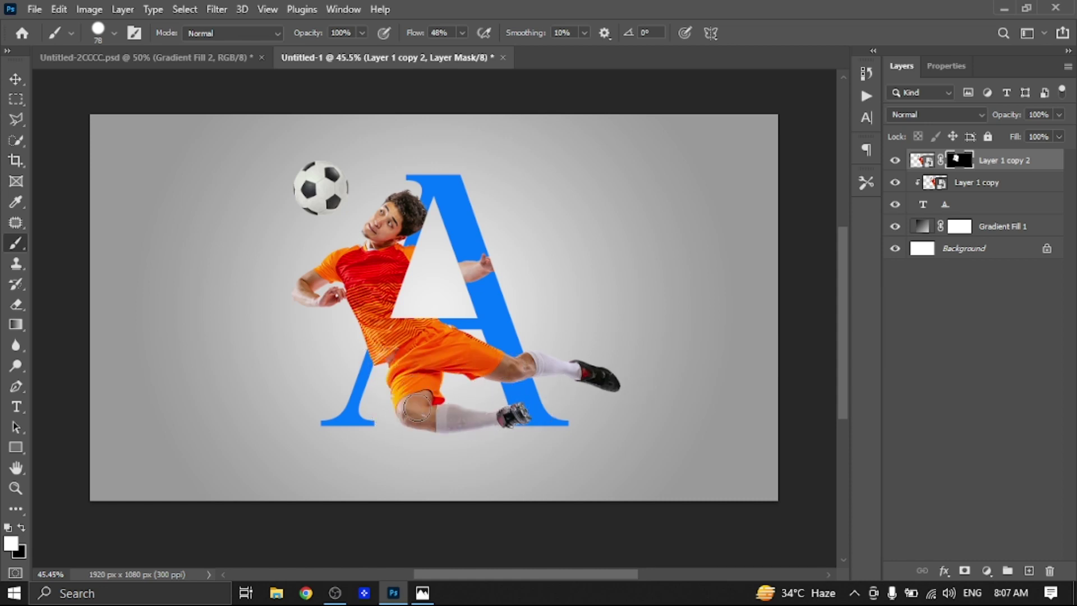
{"action": "left_click_drag", "start_coordinate": [490, 264], "coordinate": [525, 255]}
{"action": "left_click", "coordinate": [9, 84]}
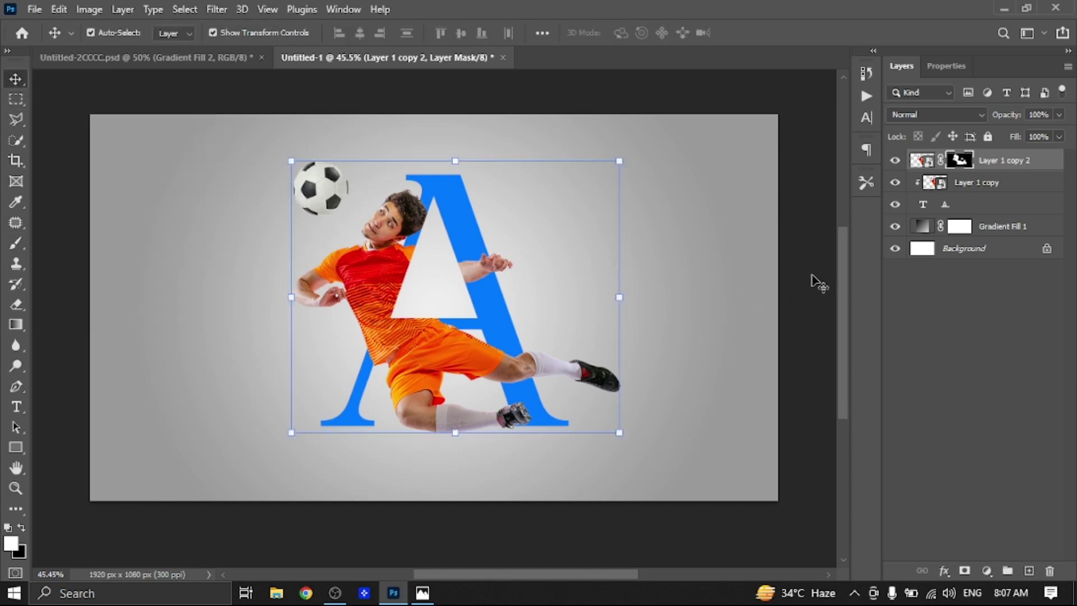
- Add a Gradient Fill layer above the A using the Foreground to Background preset
{"action": "left_click", "coordinate": [812, 274]}
{"action": "left_click", "coordinate": [930, 209]}
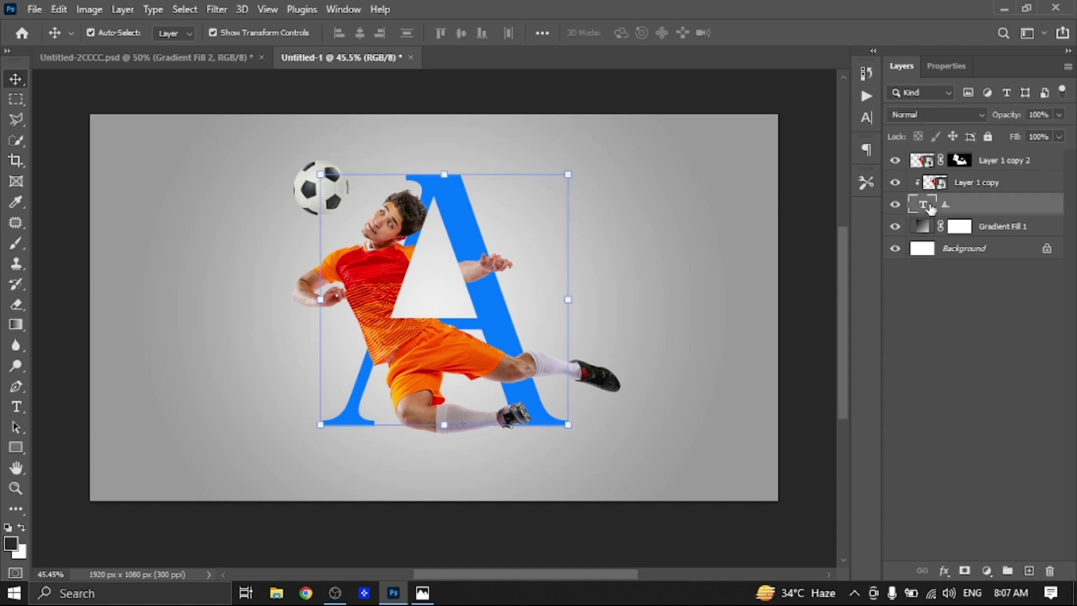
{"action": "left_click", "coordinate": [993, 570]}
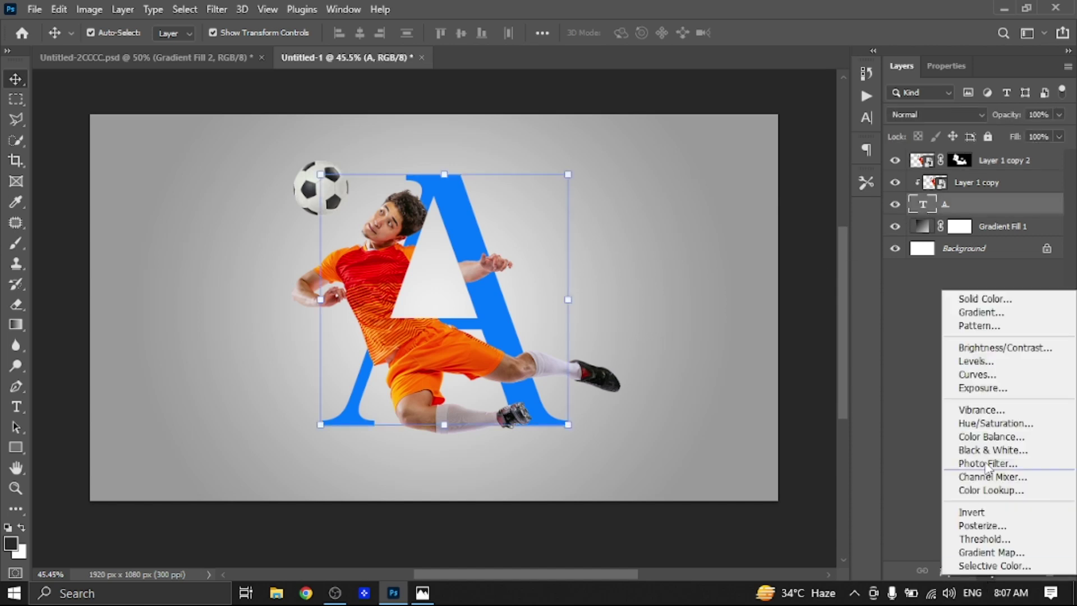
{"action": "left_click", "coordinate": [966, 310]}
{"action": "left_click", "coordinate": [691, 126]}
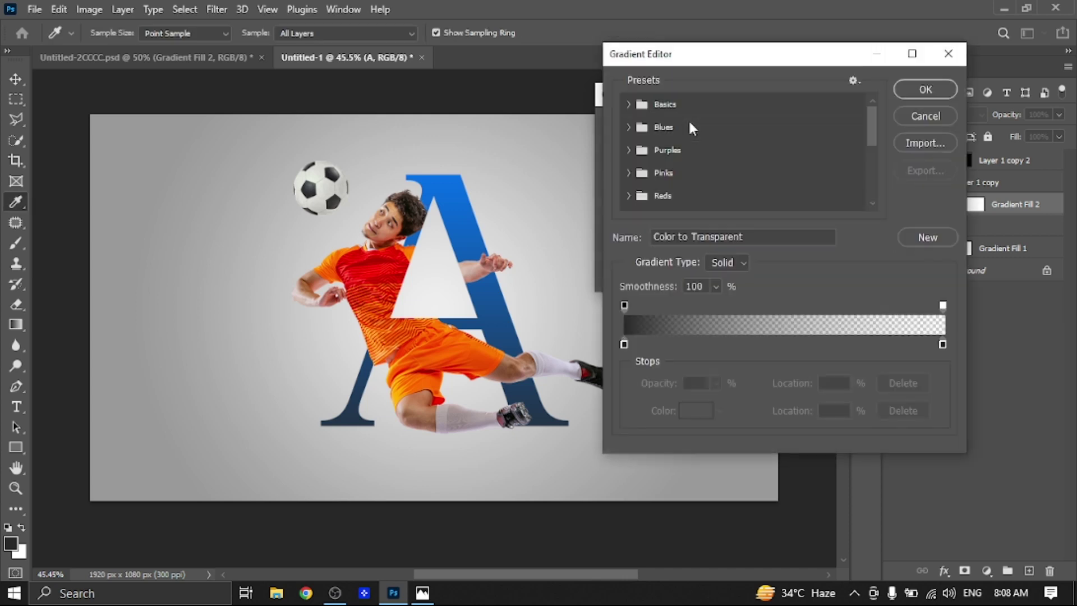
{"action": "left_click", "coordinate": [629, 106]}
{"action": "left_click", "coordinate": [645, 130]}
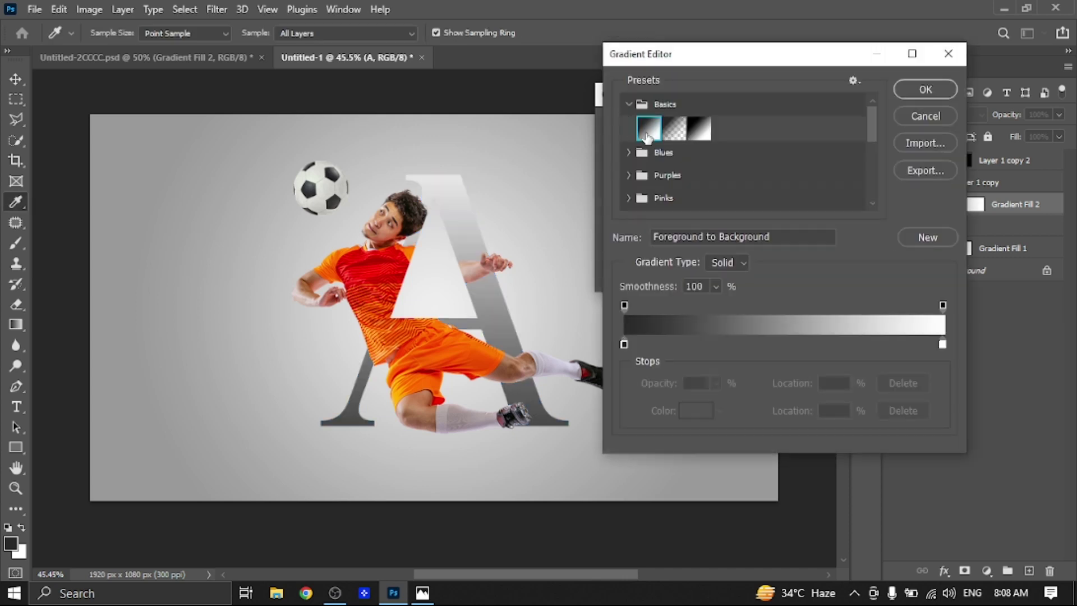
- Set the gradient's left stop to a saturated red
{"action": "left_click", "coordinate": [623, 344]}
{"action": "left_click", "coordinate": [695, 410]}
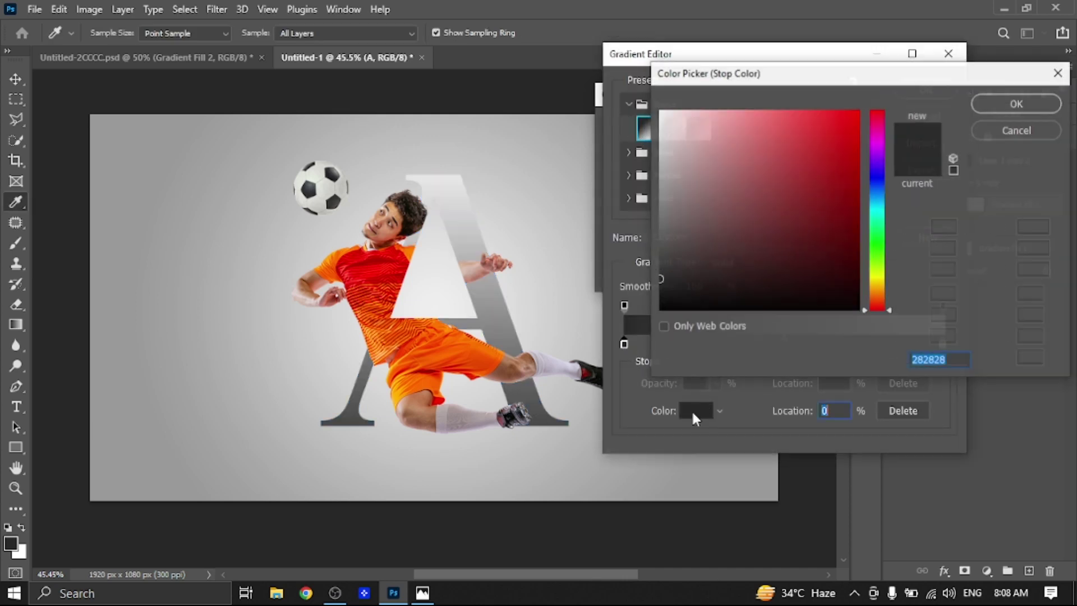
{"action": "type", "text": "e70100"}
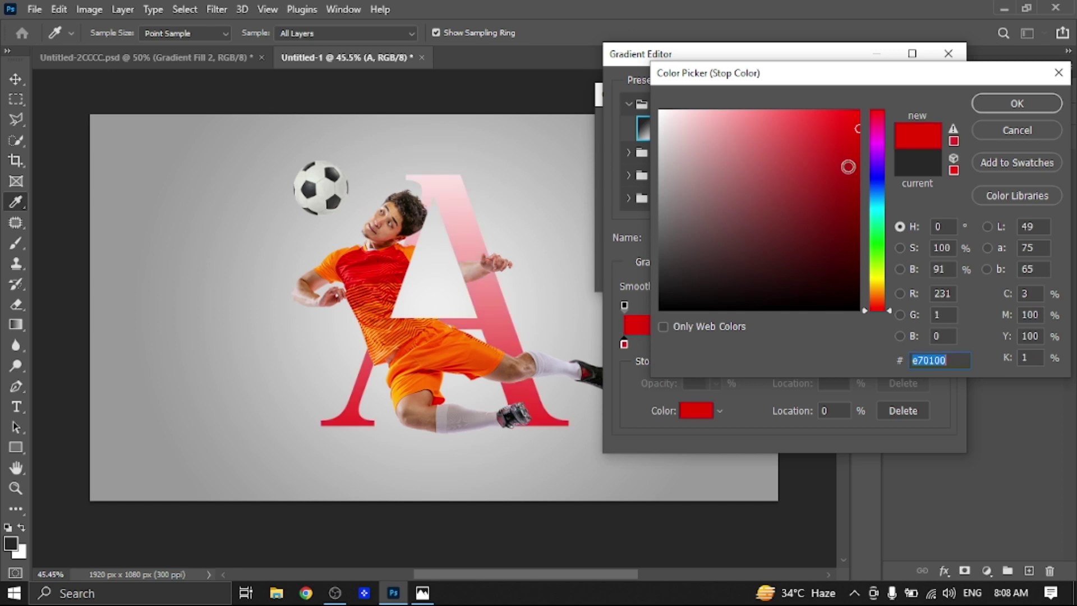
{"action": "left_click_drag", "start_coordinate": [839, 122], "coordinate": [834, 109]}
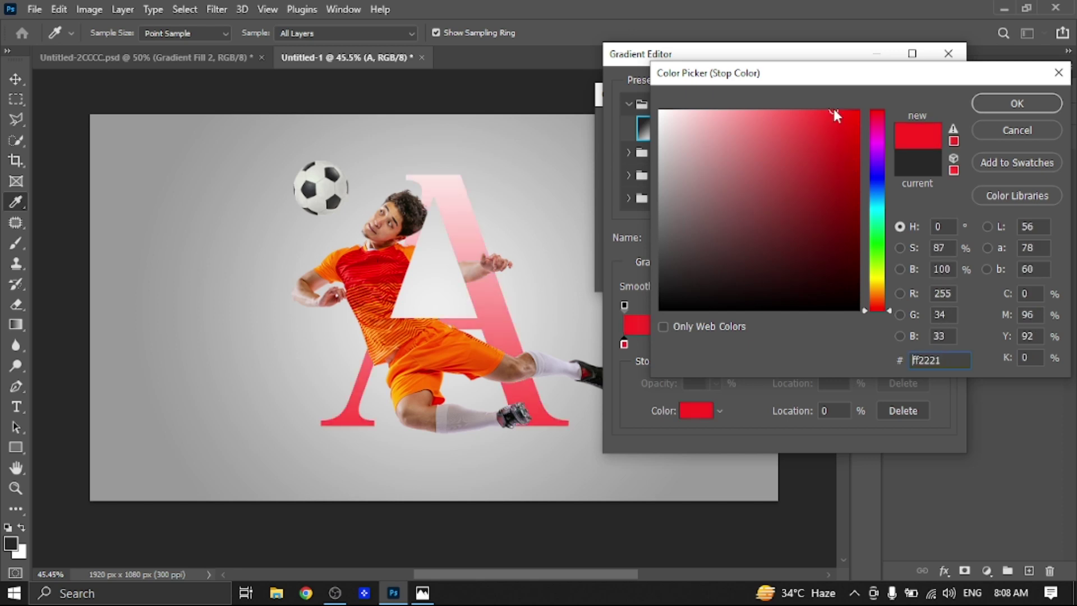
{"action": "left_click", "coordinate": [857, 111]}
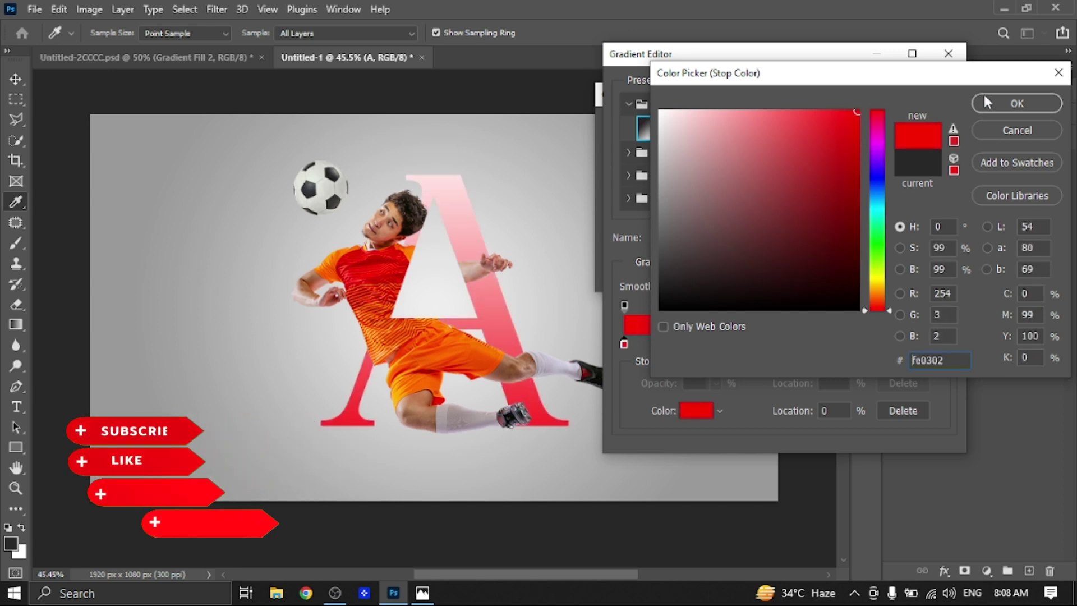
{"action": "left_click", "coordinate": [986, 103]}
- Set the gradient's right stop to yellow
{"action": "left_click", "coordinate": [942, 344]}
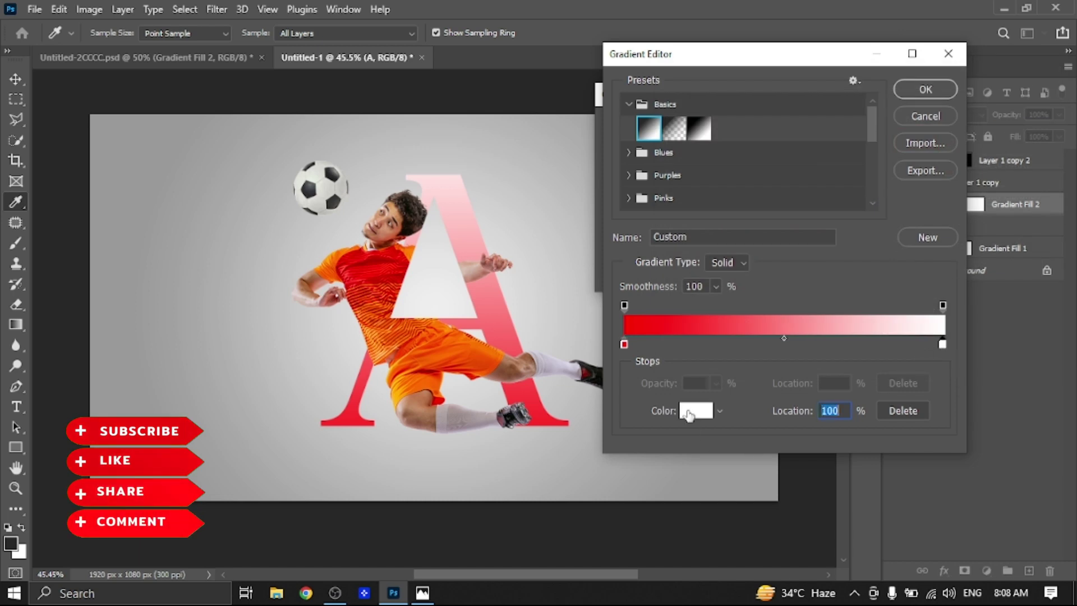
{"action": "left_click", "coordinate": [689, 413]}
{"action": "left_click", "coordinate": [404, 391]}
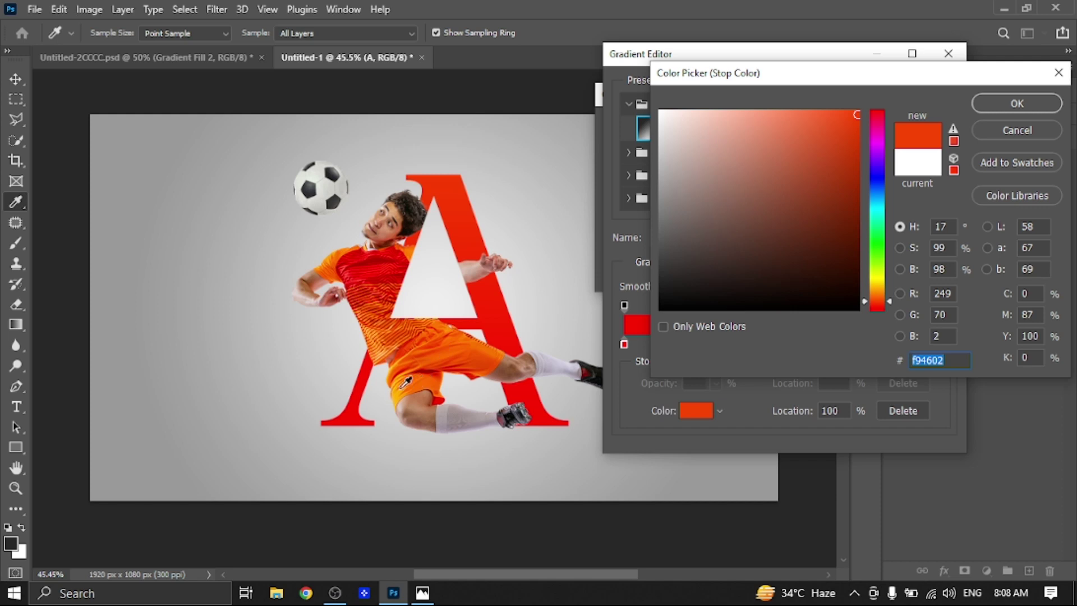
{"action": "left_click", "coordinate": [431, 366]}
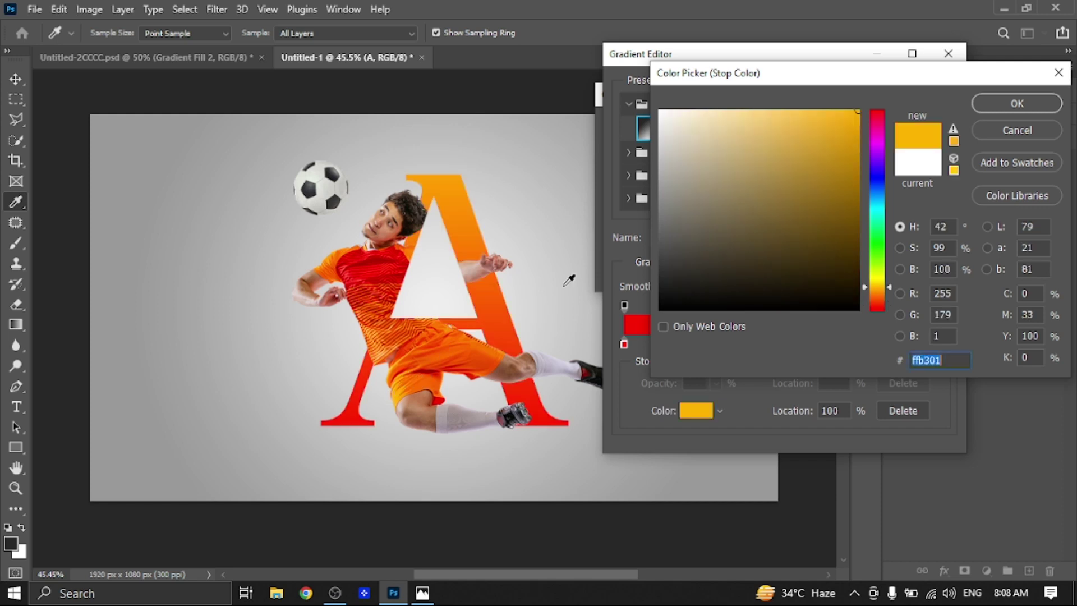
{"action": "left_click", "coordinate": [1010, 103]}
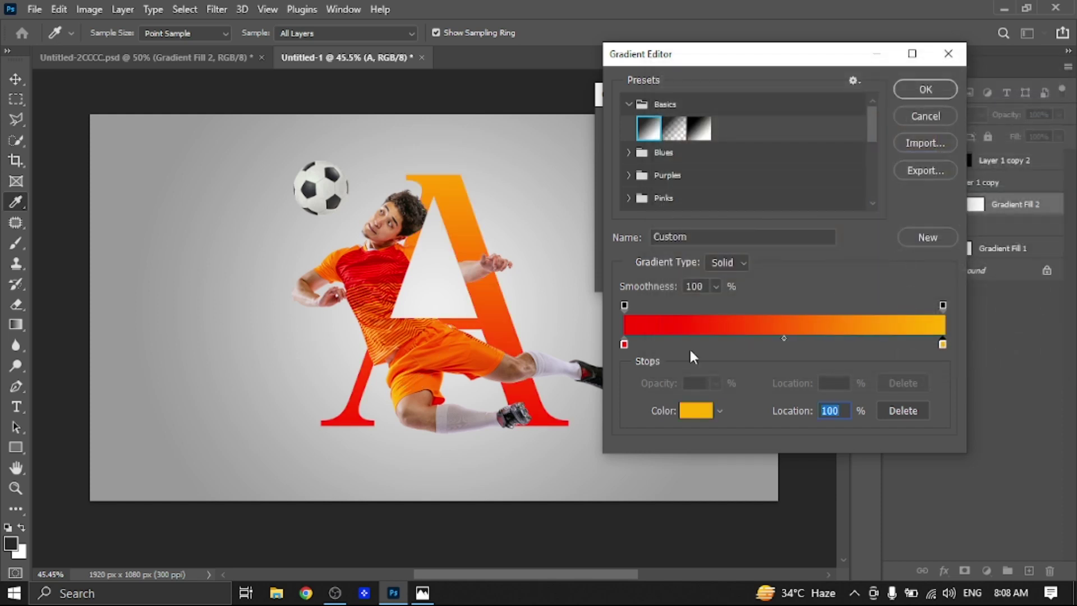
- Change the left stop to a saturated orange, starting from b81a19, and accept the gradient
{"action": "left_click", "coordinate": [623, 344]}
{"action": "left_click", "coordinate": [692, 410]}
{"action": "type", "text": "b81a19"}
{"action": "left_click", "coordinate": [879, 304]}
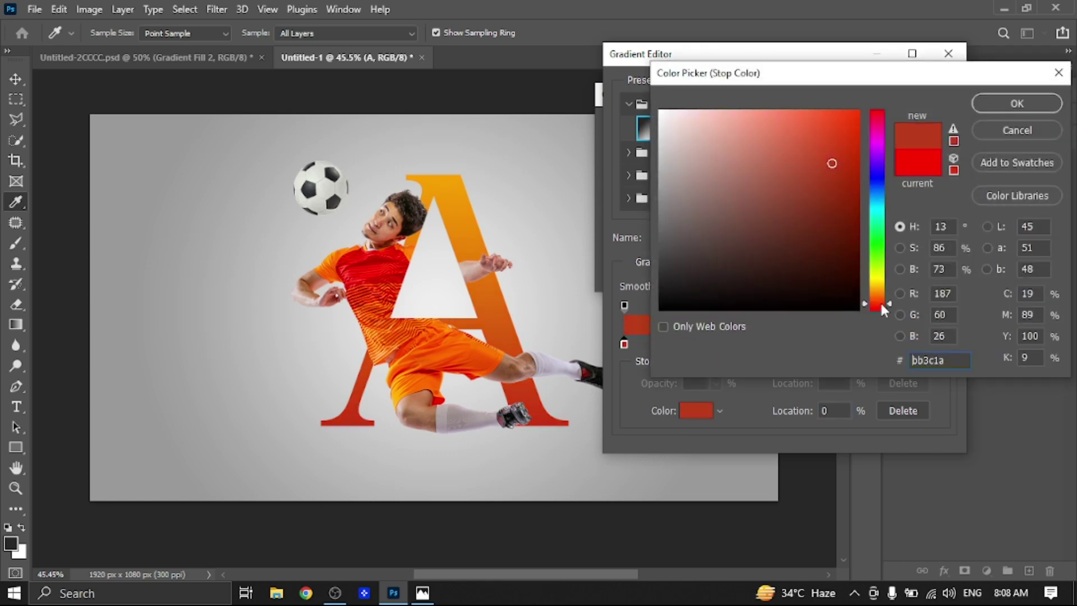
{"action": "left_click_drag", "start_coordinate": [883, 310], "coordinate": [883, 300]}
{"action": "left_click_drag", "start_coordinate": [815, 139], "coordinate": [833, 111]}
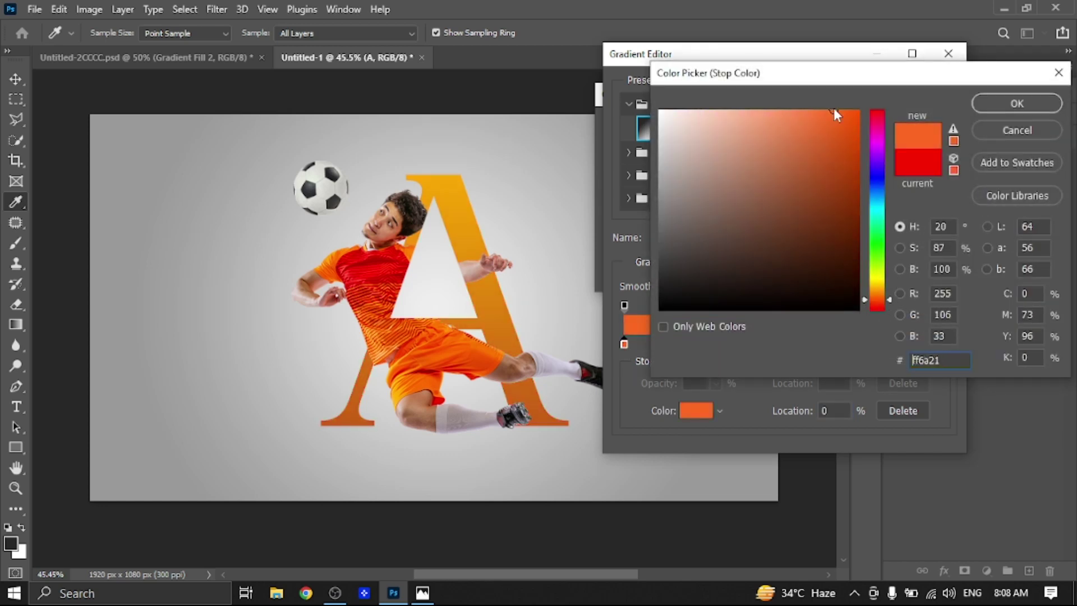
{"action": "left_click", "coordinate": [851, 110]}
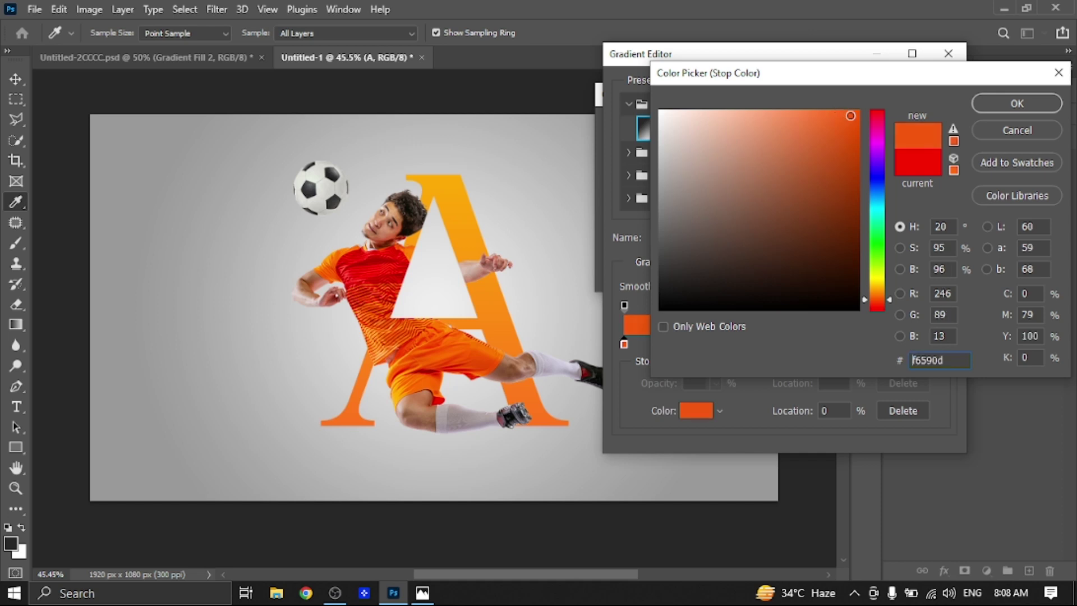
{"action": "left_click", "coordinate": [990, 103]}
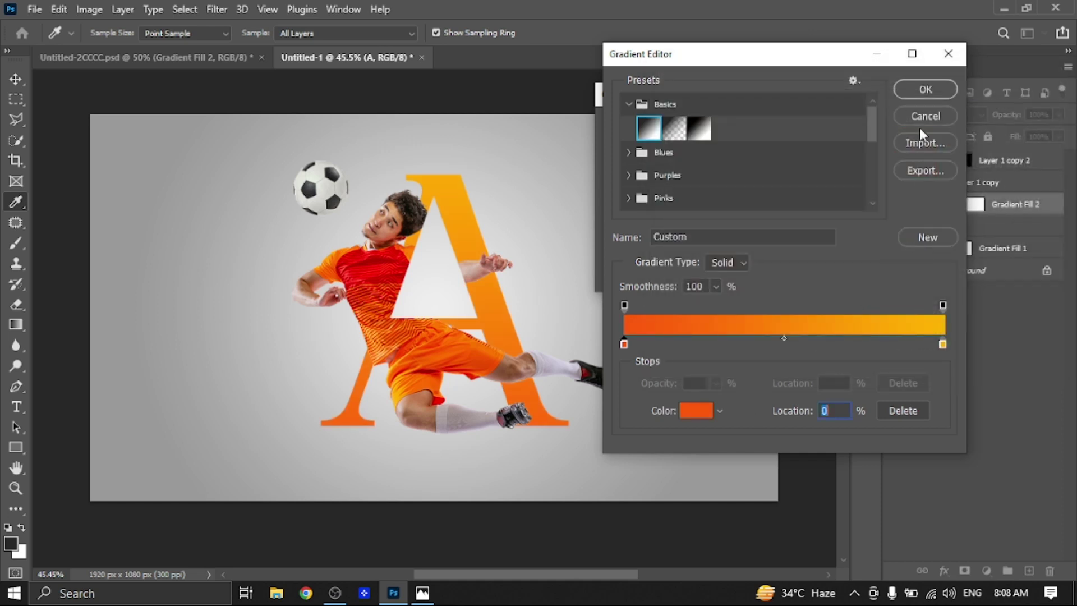
{"action": "left_click", "coordinate": [925, 90]}
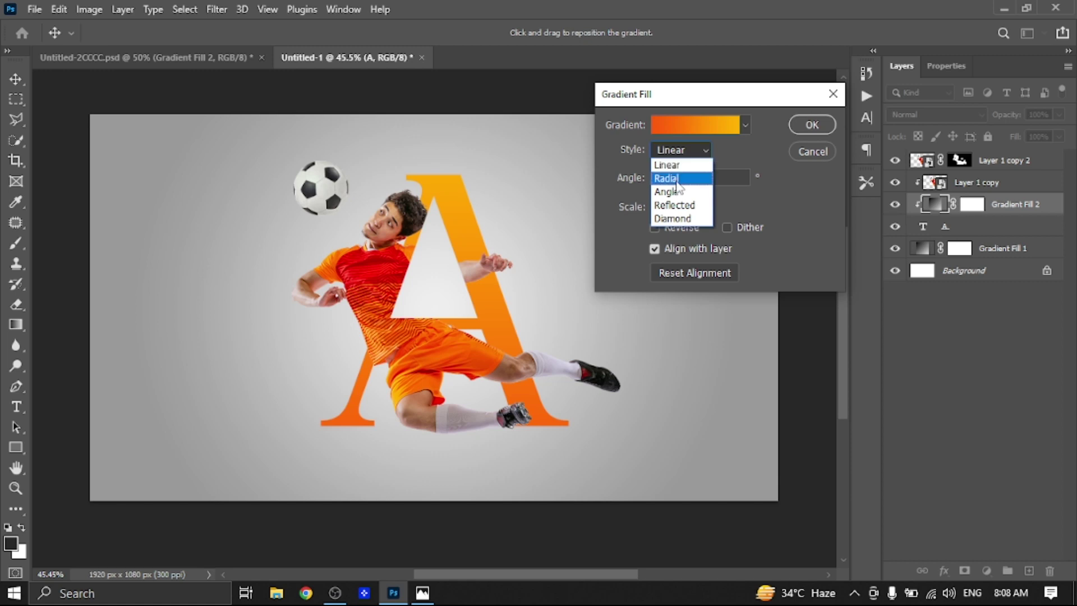
- Make the A's fill radial and reversed at 135% scale and apply it
{"action": "left_click", "coordinate": [675, 178]}
{"action": "left_click", "coordinate": [652, 231]}
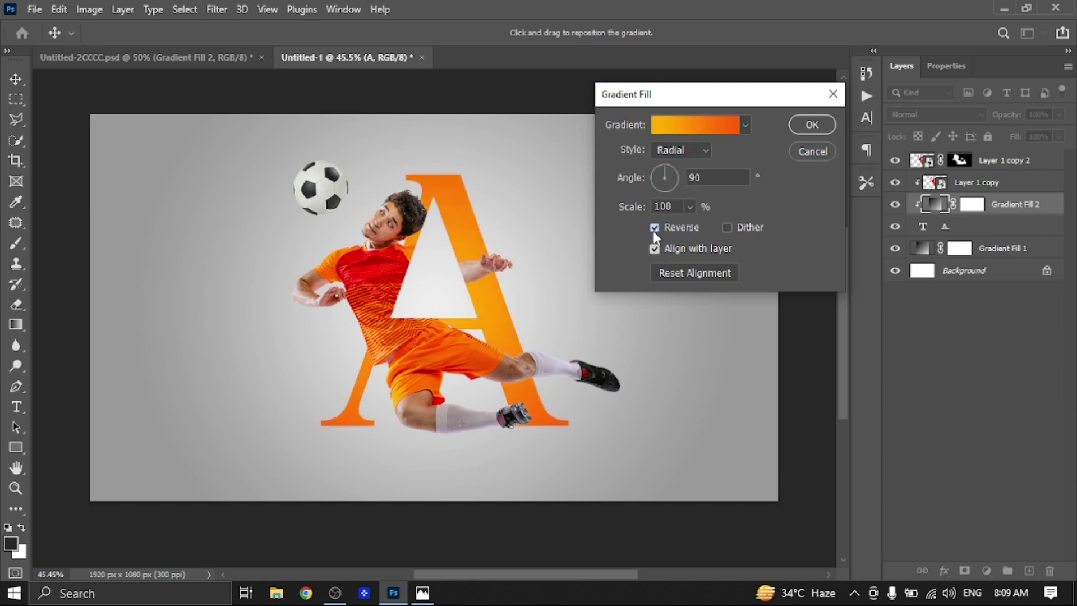
{"action": "left_click_drag", "start_coordinate": [642, 212], "coordinate": [672, 191]}
{"action": "left_click", "coordinate": [672, 175]}
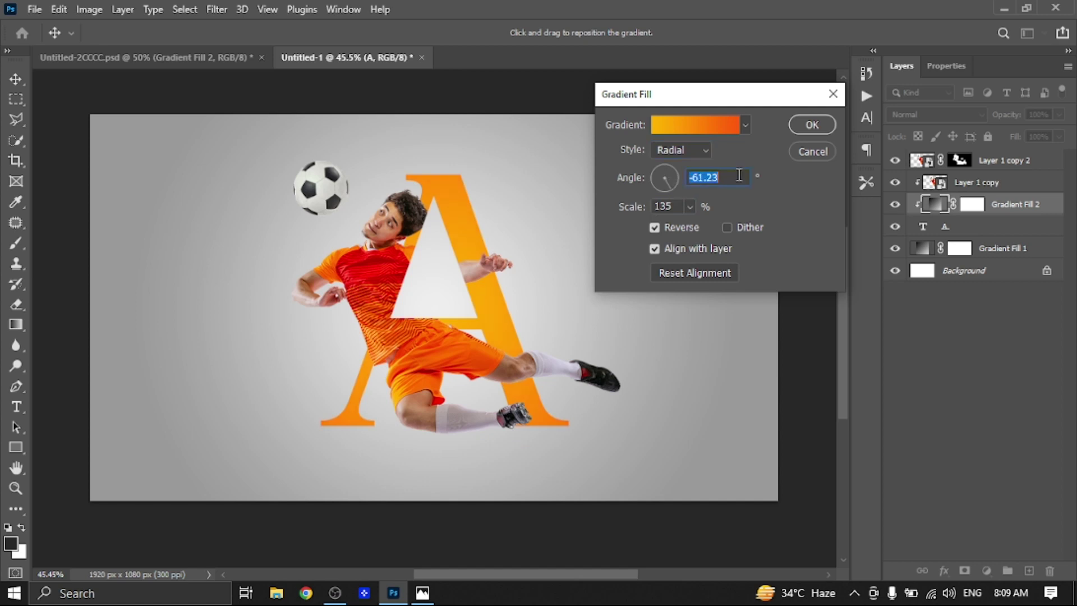
{"action": "left_click", "coordinate": [811, 124]}
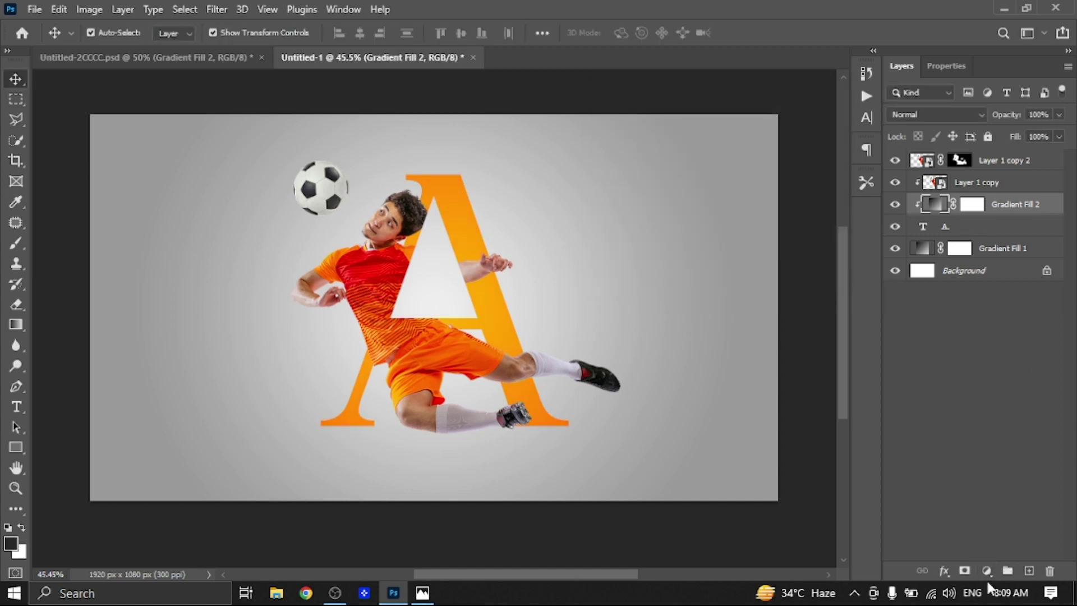
{"action": "left_click", "coordinate": [944, 570]}
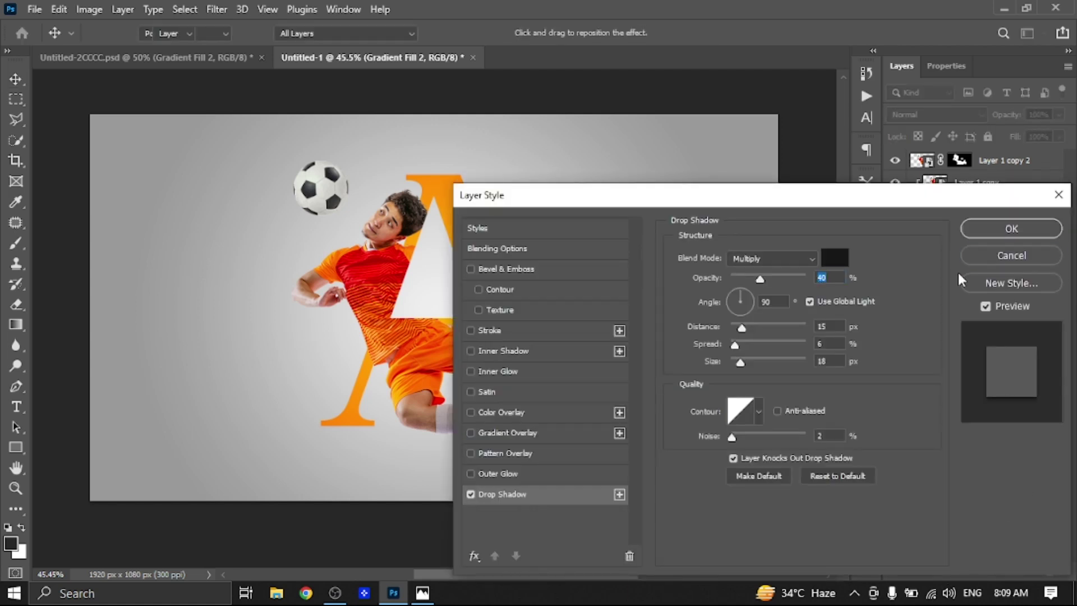
- Give the letter A a Multiply drop shadow with distance 15, spread 6, size 18
{"action": "left_click", "coordinate": [1010, 253]}
{"action": "left_click", "coordinate": [966, 226]}
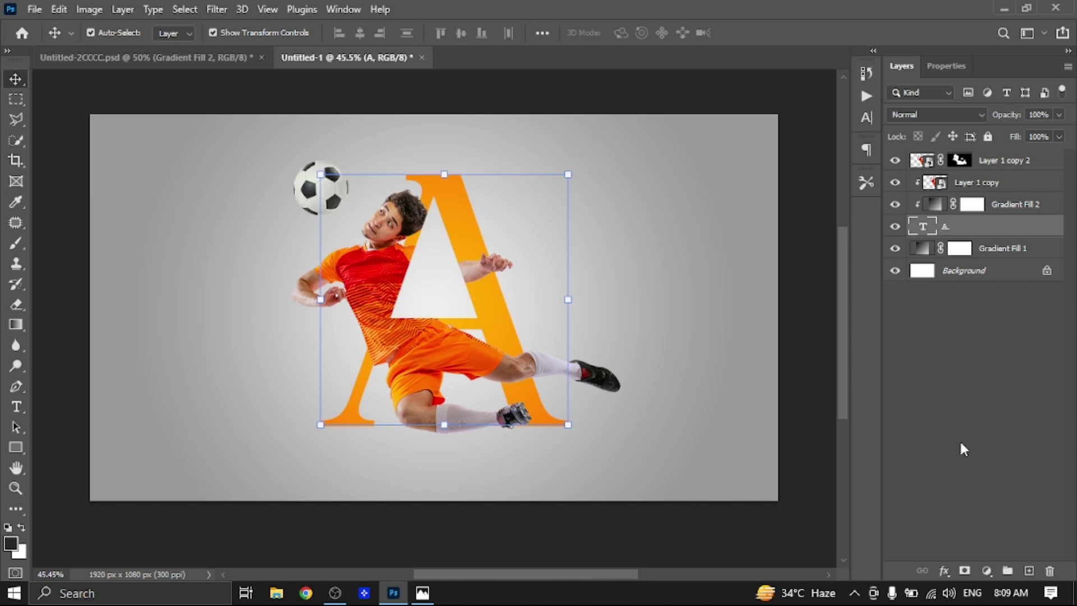
{"action": "left_click", "coordinate": [943, 572]}
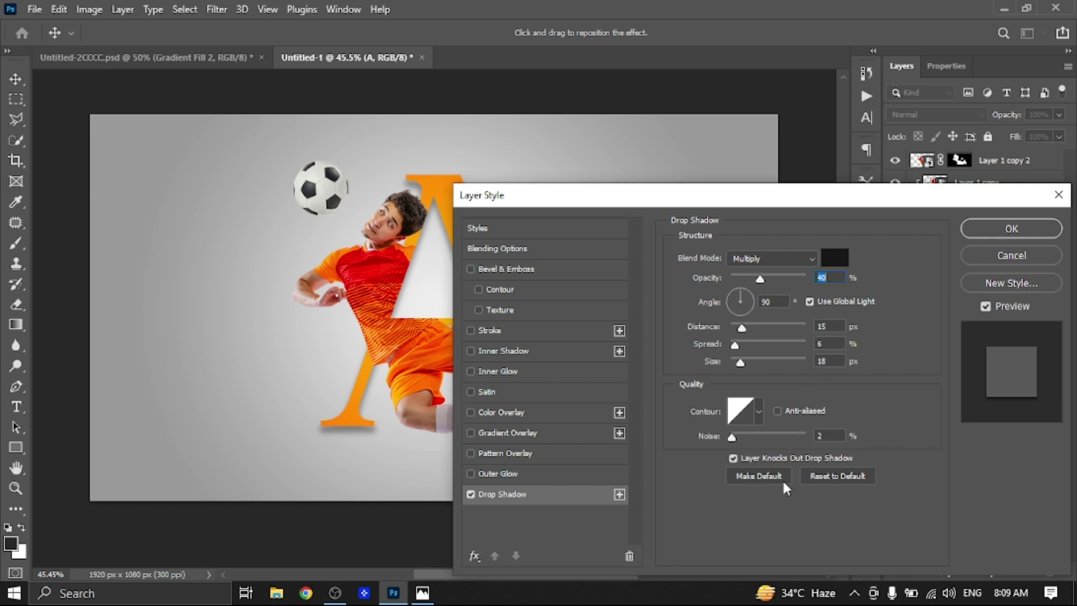
{"action": "left_click", "coordinate": [1002, 234]}
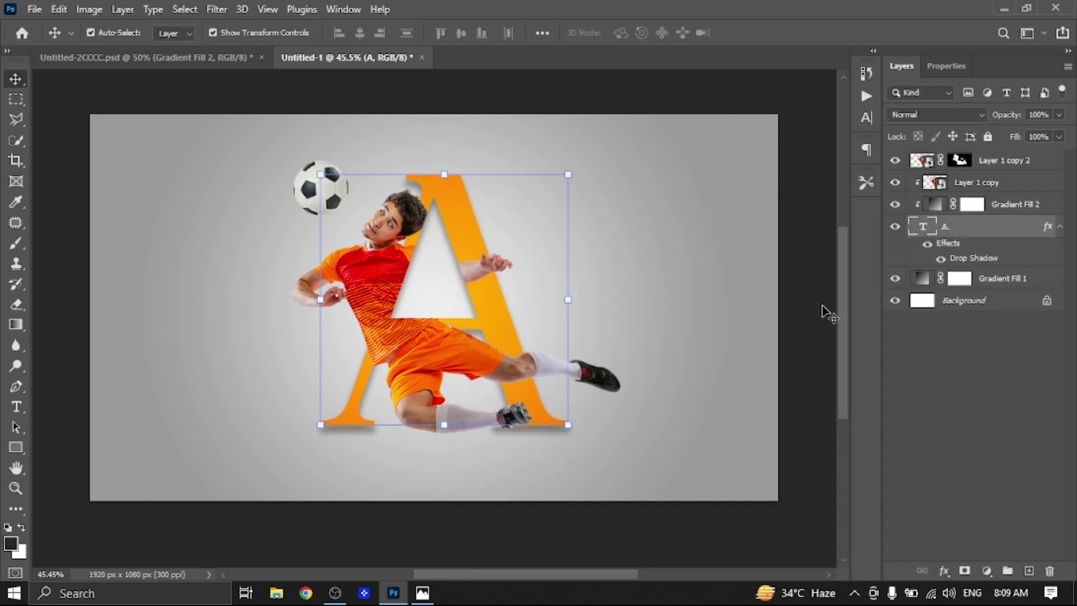
{"action": "left_click", "coordinate": [824, 313]}
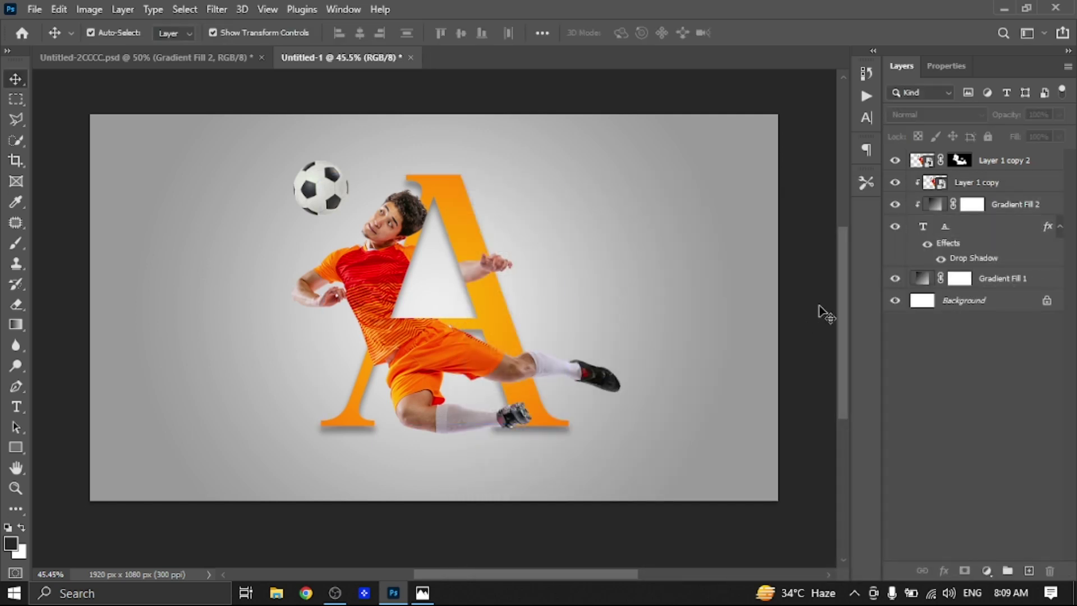
{"action": "left_click", "coordinate": [989, 186]}
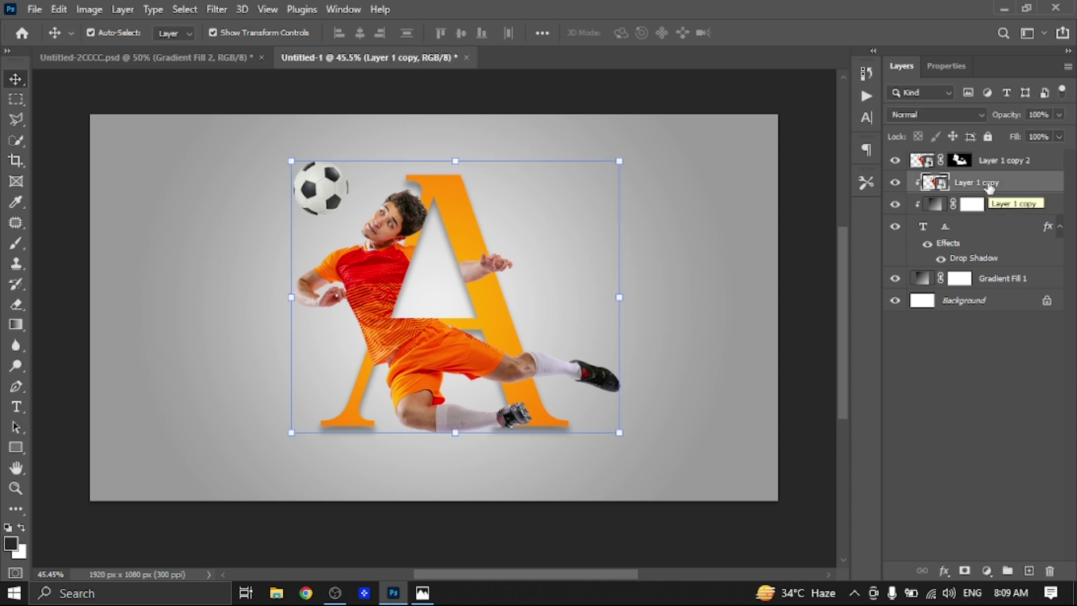
- On a new layer, set up a large soft round brush flattened into a thin ellipse
{"action": "left_click", "coordinate": [1029, 570]}
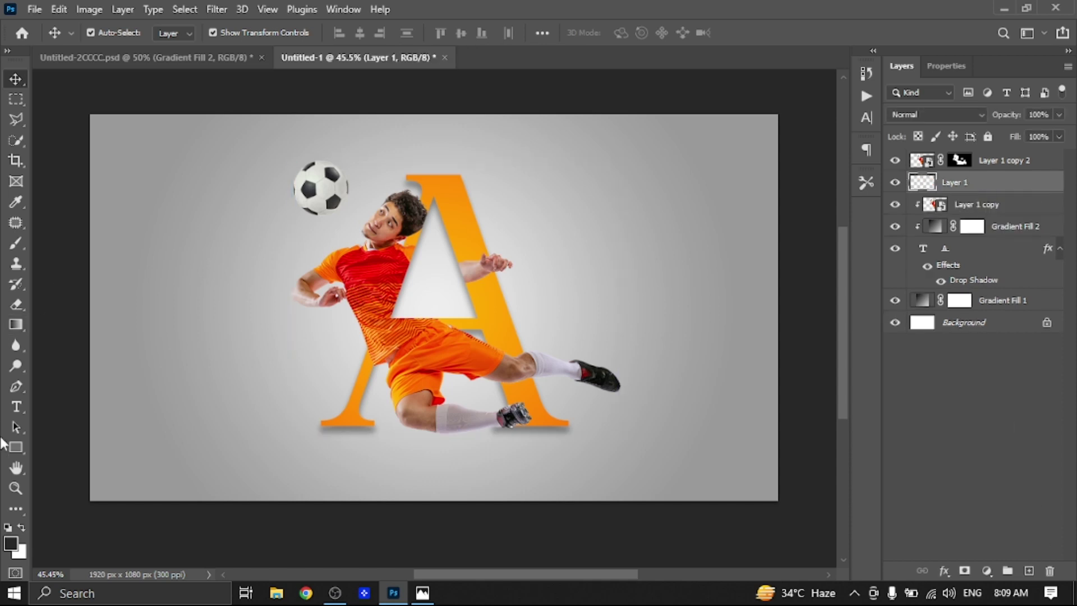
{"action": "left_click", "coordinate": [16, 243]}
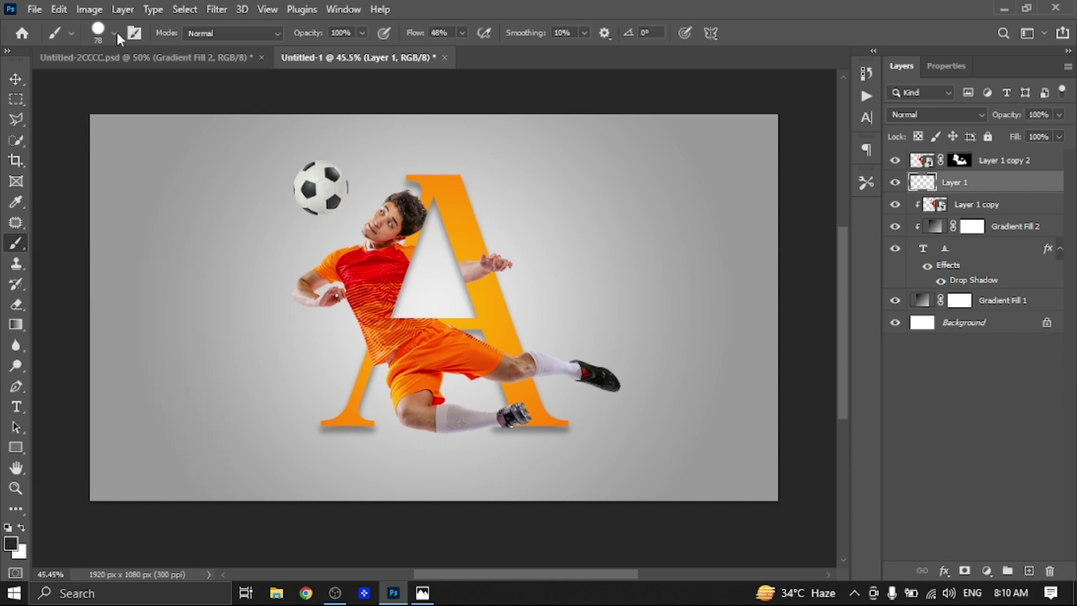
{"action": "left_click", "coordinate": [115, 31]}
{"action": "left_click", "coordinate": [87, 233]}
{"action": "left_click_drag", "start_coordinate": [48, 107], "coordinate": [49, 91]}
{"action": "left_click", "coordinate": [125, 84]}
{"action": "left_click_drag", "start_coordinate": [125, 83], "coordinate": [164, 84]}
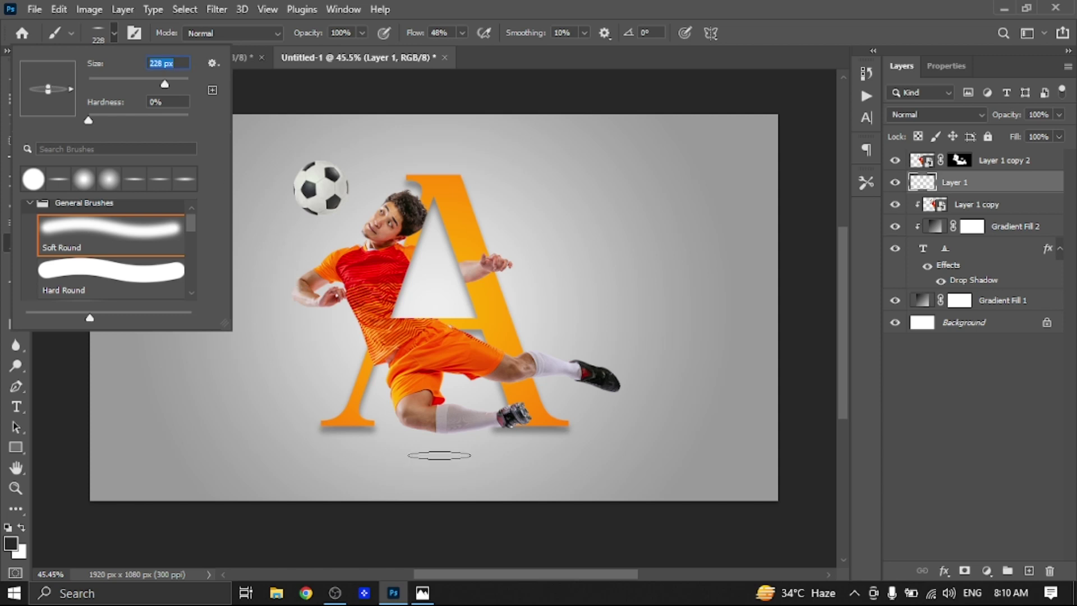
{"action": "key", "text": "Return"}
- Paint an oval shadow under the player's feet and Alt-drag a copy under the raised boot
{"action": "left_click", "coordinate": [442, 444]}
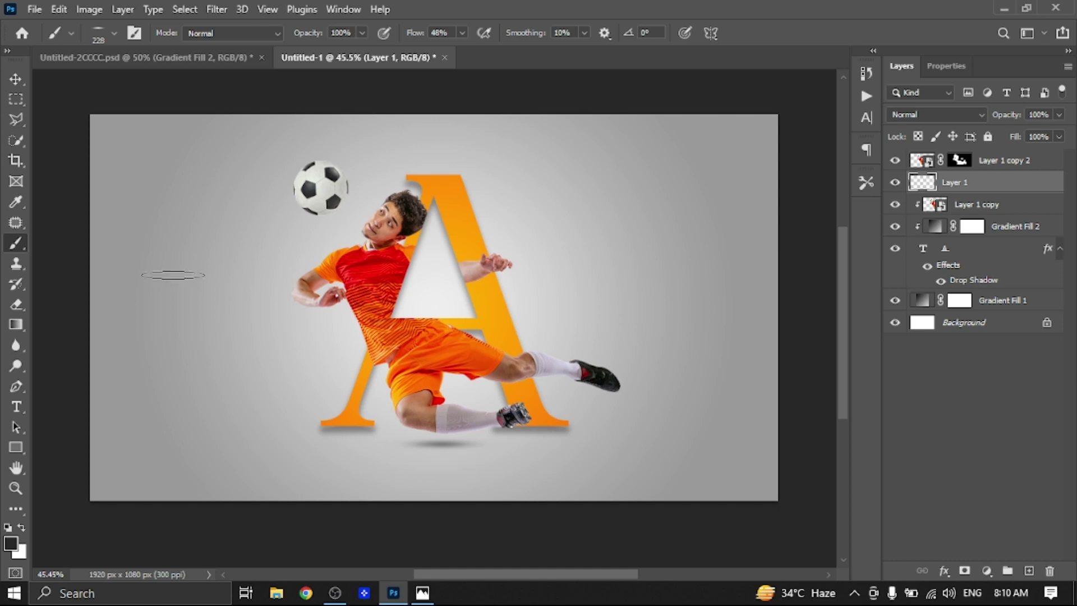
{"action": "left_click", "coordinate": [16, 78]}
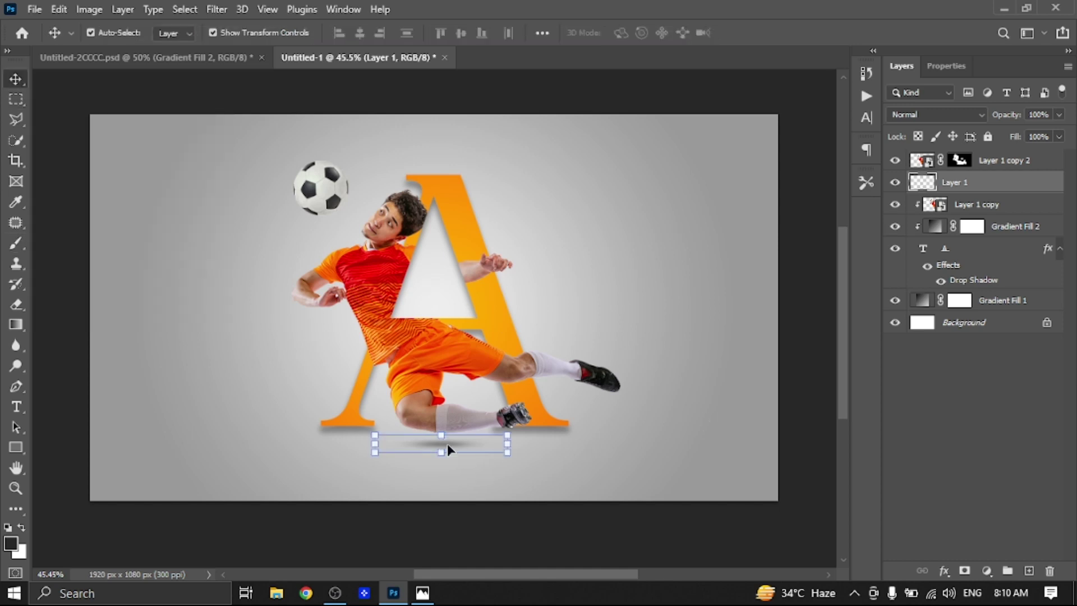
{"action": "left_click_drag", "start_coordinate": [448, 448], "coordinate": [617, 420]}
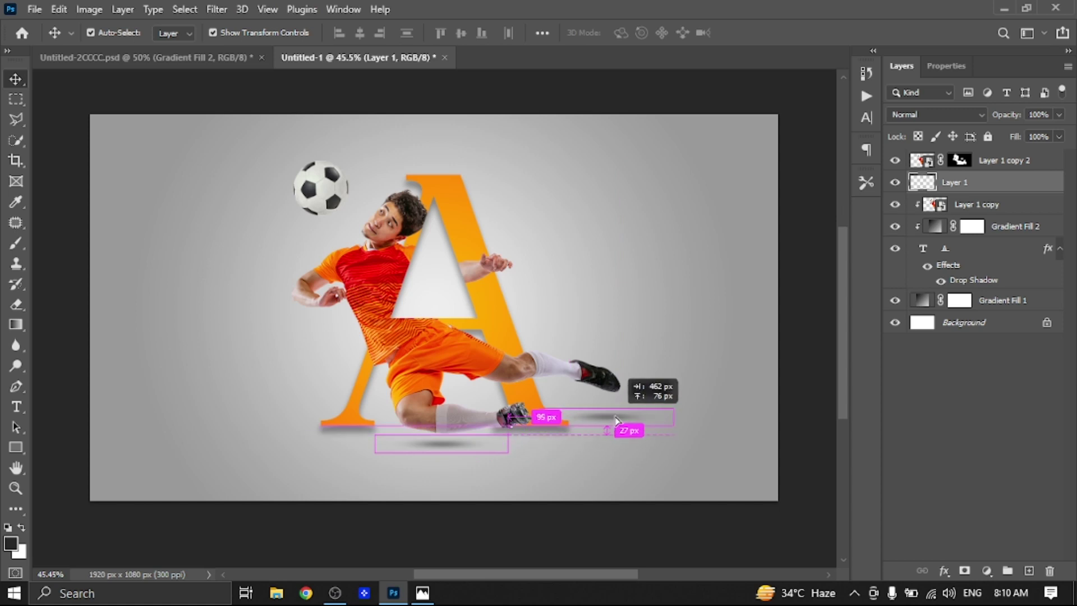
{"action": "left_click_drag", "start_coordinate": [617, 421], "coordinate": [619, 420]}
{"action": "left_click", "coordinate": [813, 451]}
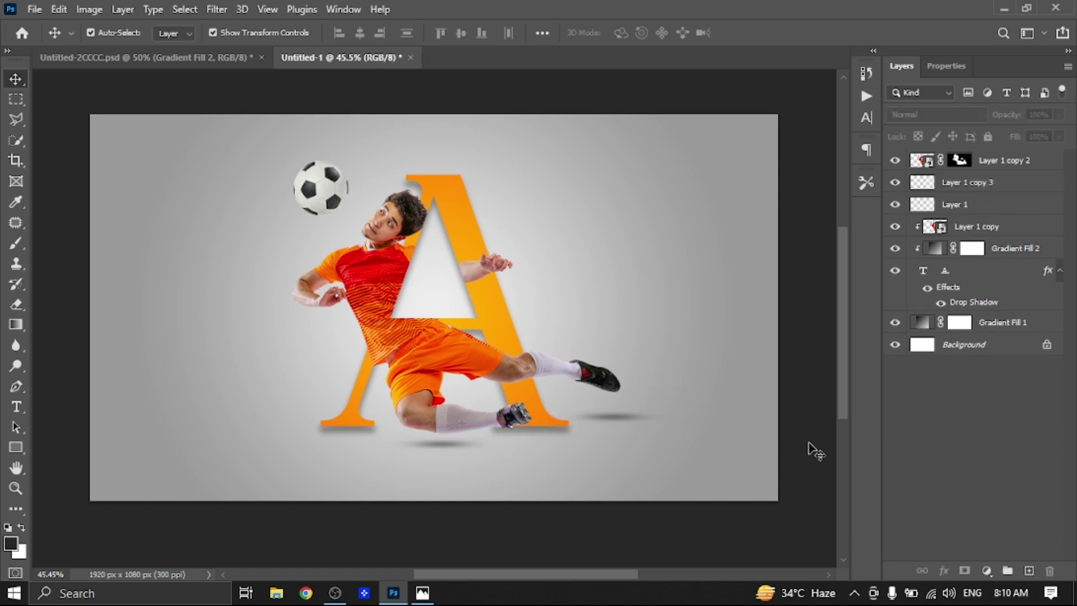
- Scale the duplicated ground shadow under the kicking boot down to 85.91%
{"action": "left_click", "coordinate": [622, 421]}
{"action": "left_click", "coordinate": [678, 418]}
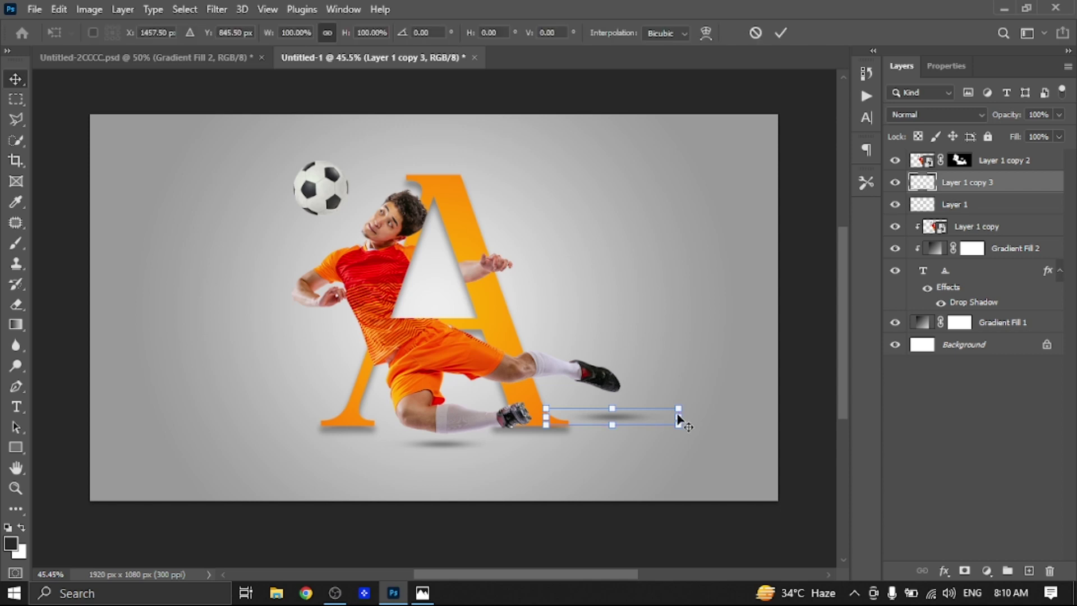
{"action": "left_click_drag", "start_coordinate": [678, 418], "coordinate": [621, 411]}
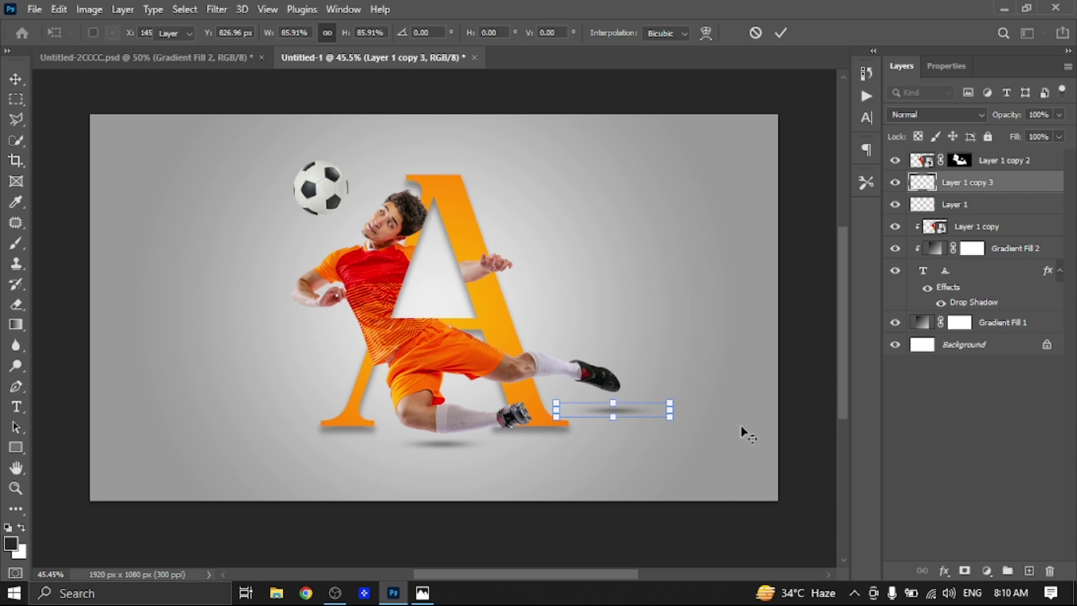
{"action": "key", "text": "Return"}
{"action": "left_click", "coordinate": [812, 405]}
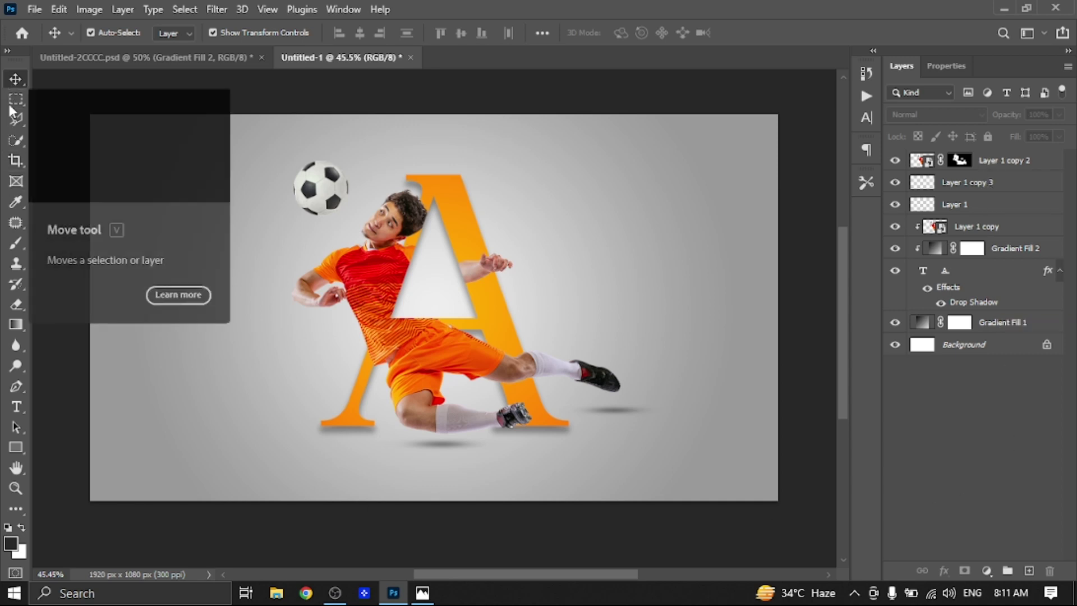
- Type the word 'TEXT' left of the player in the Dharma Gothic E font
{"action": "left_click", "coordinate": [17, 409]}
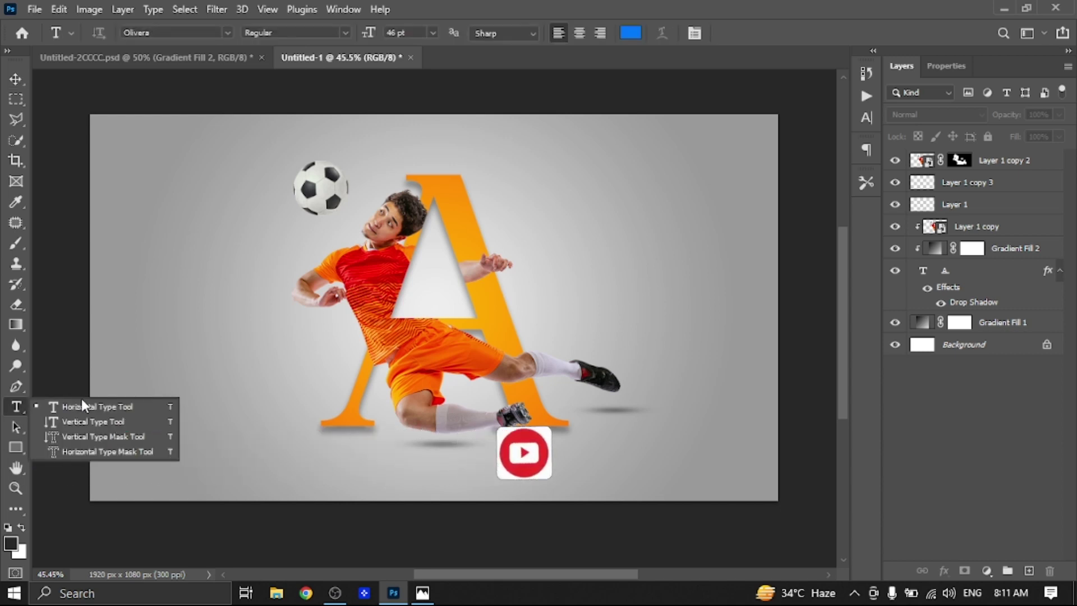
{"action": "left_click", "coordinate": [866, 118]}
{"action": "left_click", "coordinate": [771, 96]}
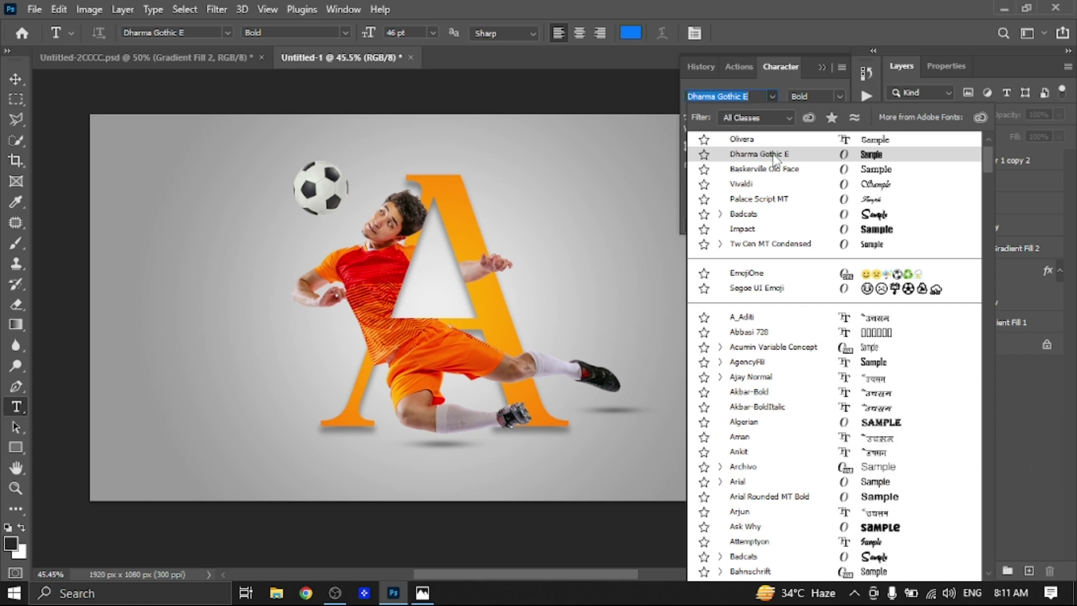
{"action": "left_click", "coordinate": [773, 157]}
{"action": "left_click", "coordinate": [129, 350]}
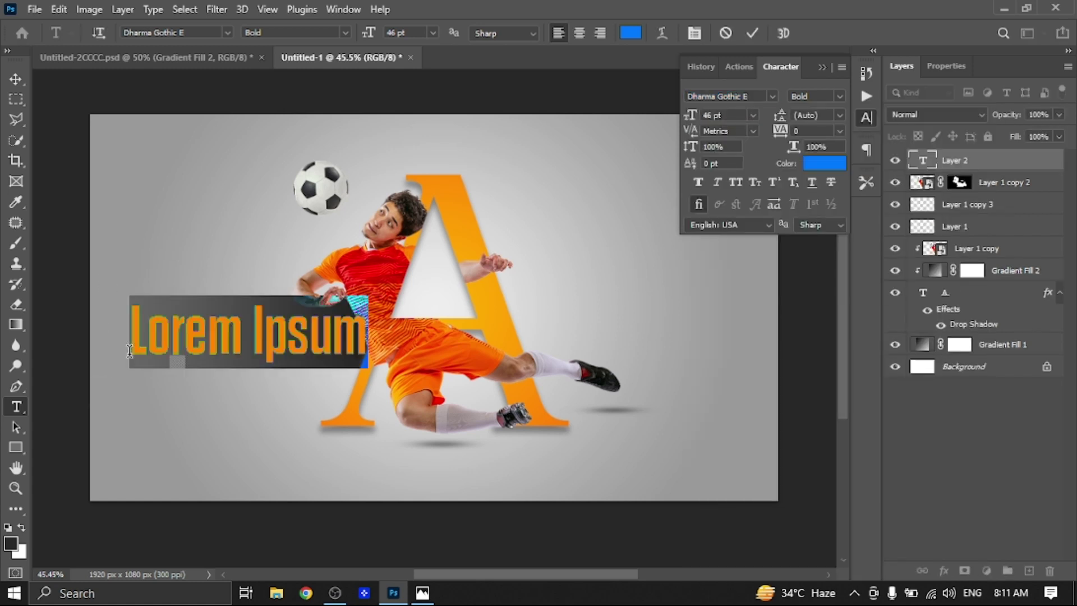
{"action": "type", "text": "TEXT"}
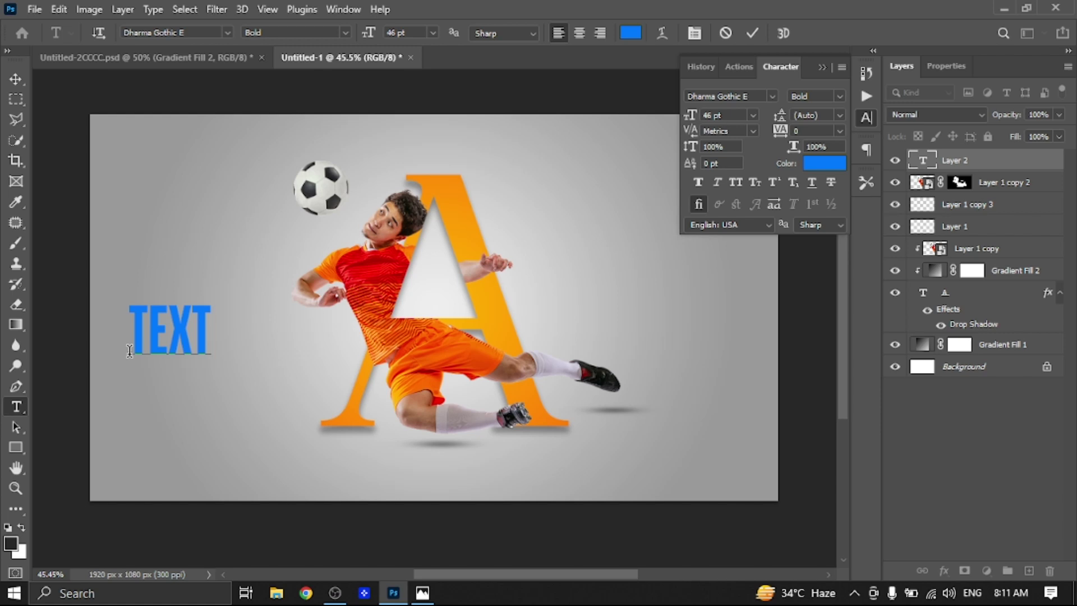
{"action": "left_click", "coordinate": [16, 79]}
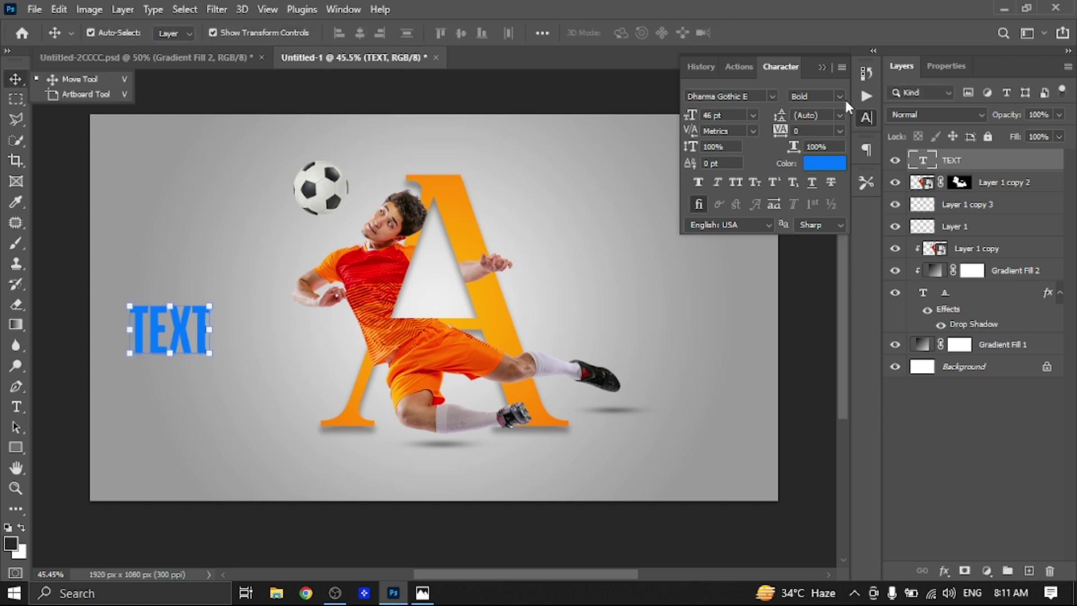
- Change the TEXT colour to near-black 010101
{"action": "left_click", "coordinate": [825, 164]}
{"action": "left_click", "coordinate": [660, 307]}
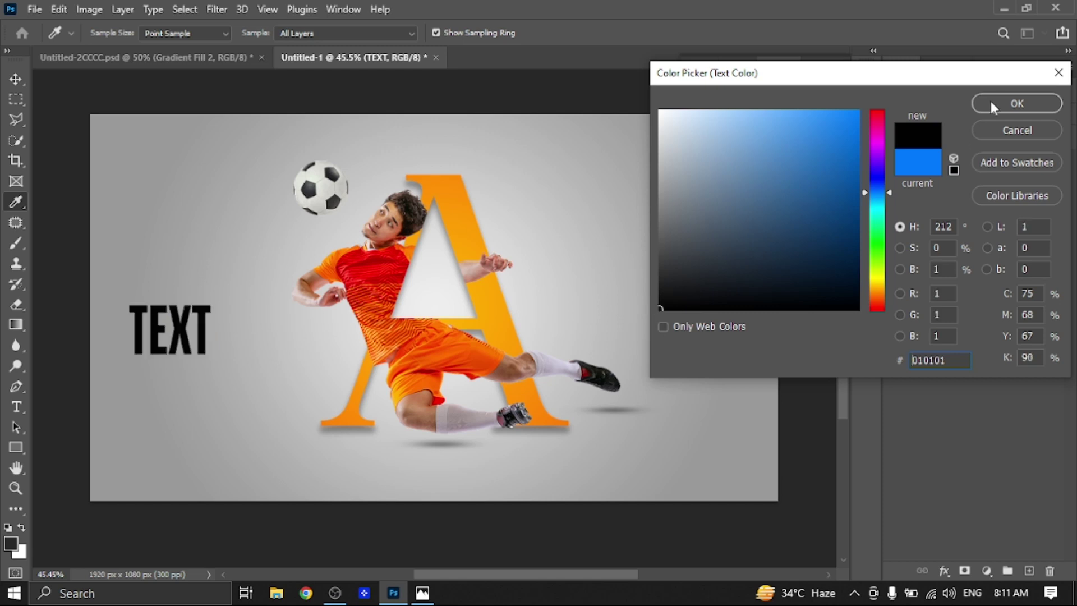
{"action": "left_click", "coordinate": [990, 101]}
{"action": "left_click", "coordinate": [769, 94]}
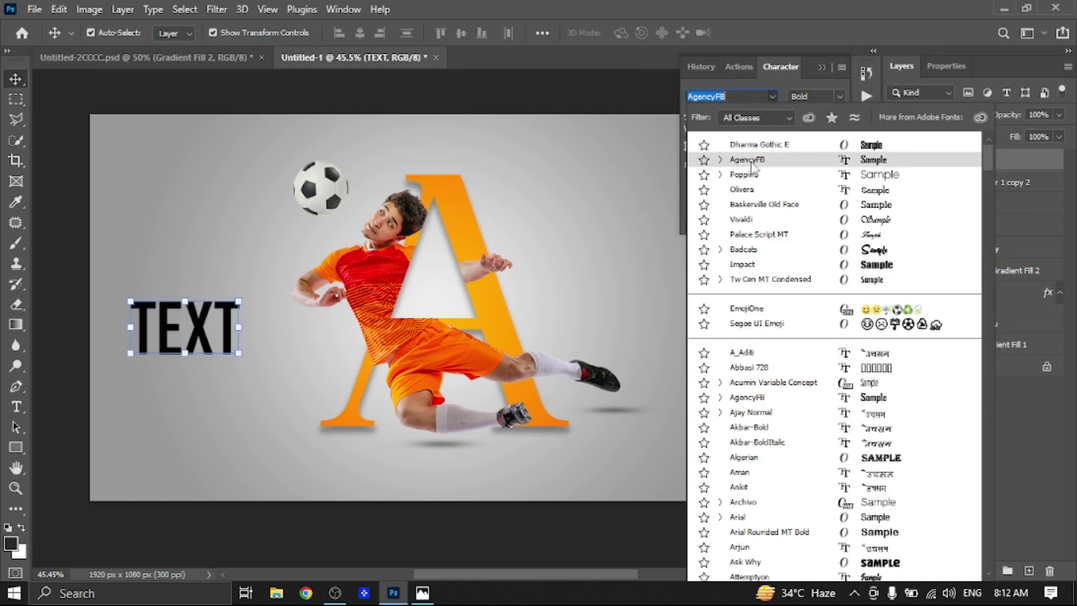
- Set TEXT in the Olivera font at 12 pt
{"action": "left_click", "coordinate": [750, 194]}
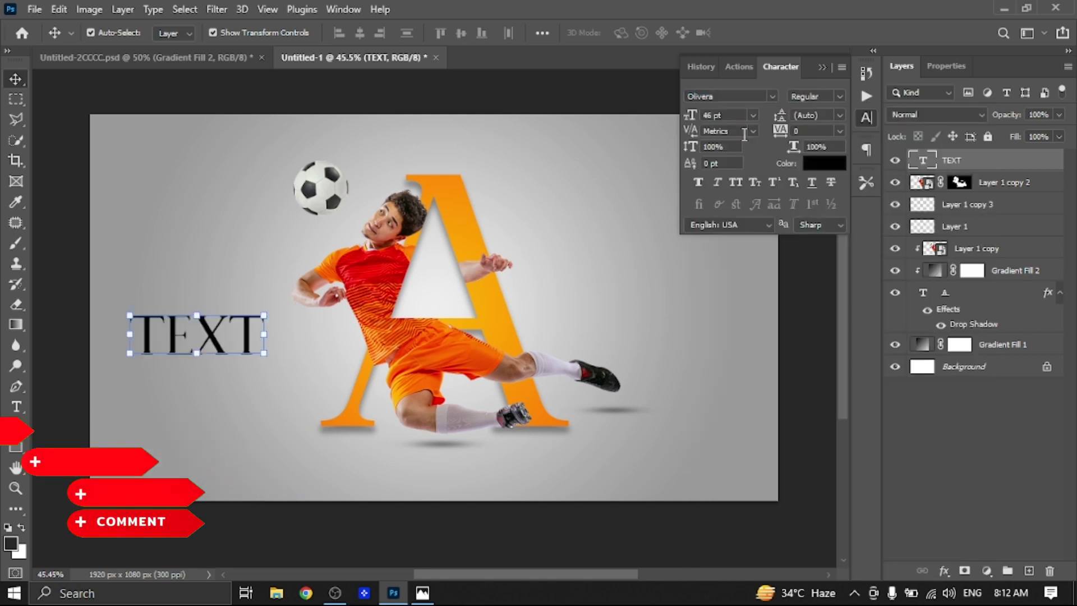
{"action": "left_click", "coordinate": [723, 114]}
{"action": "type", "text": "12"}
{"action": "key", "text": "Return"}
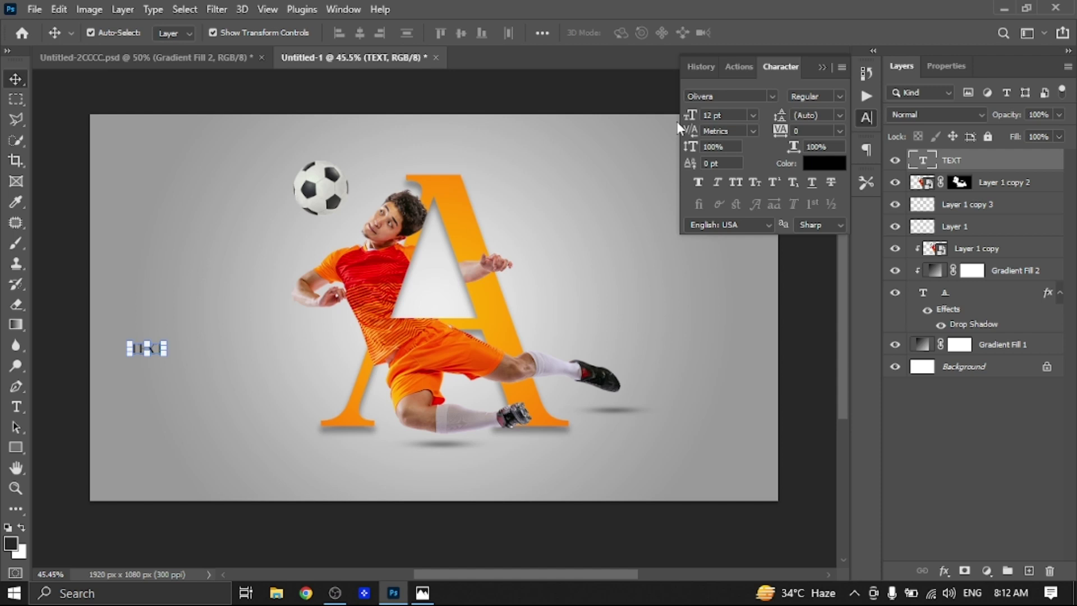
- Set TEXT tracking to 1500, nudge it right, and place a copy right of the A
{"action": "left_click_drag", "start_coordinate": [779, 134], "coordinate": [853, 131]}
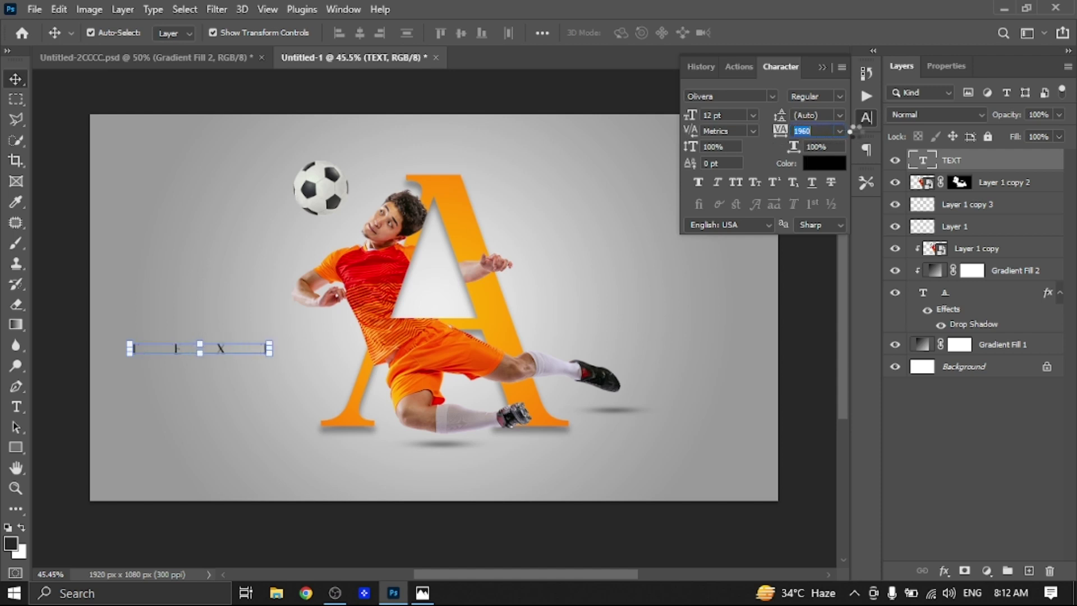
{"action": "left_click_drag", "start_coordinate": [852, 130], "coordinate": [829, 132]}
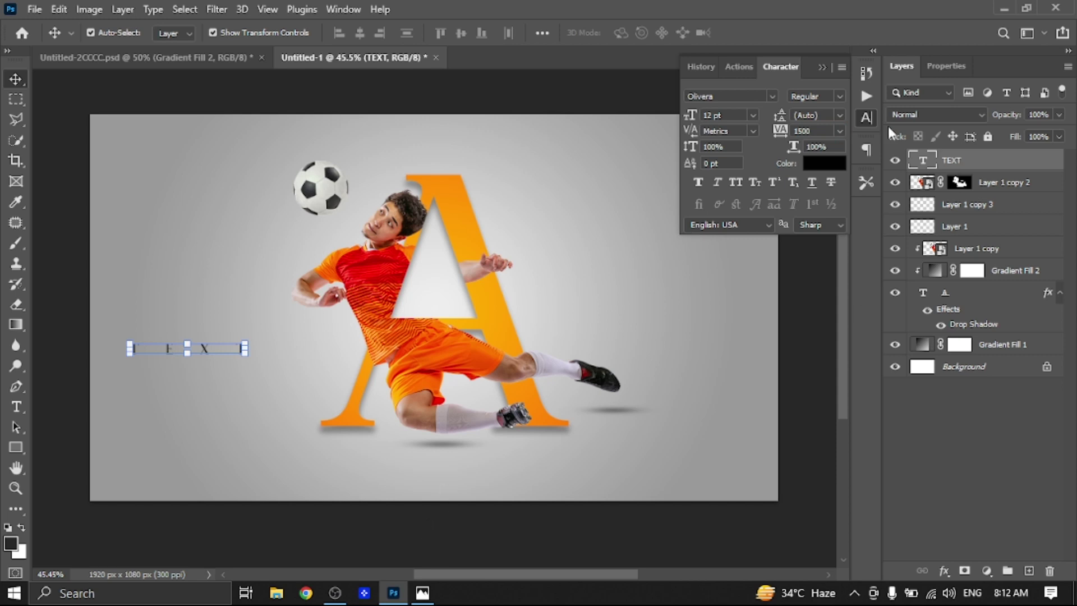
{"action": "left_click_drag", "start_coordinate": [212, 347], "coordinate": [626, 323]}
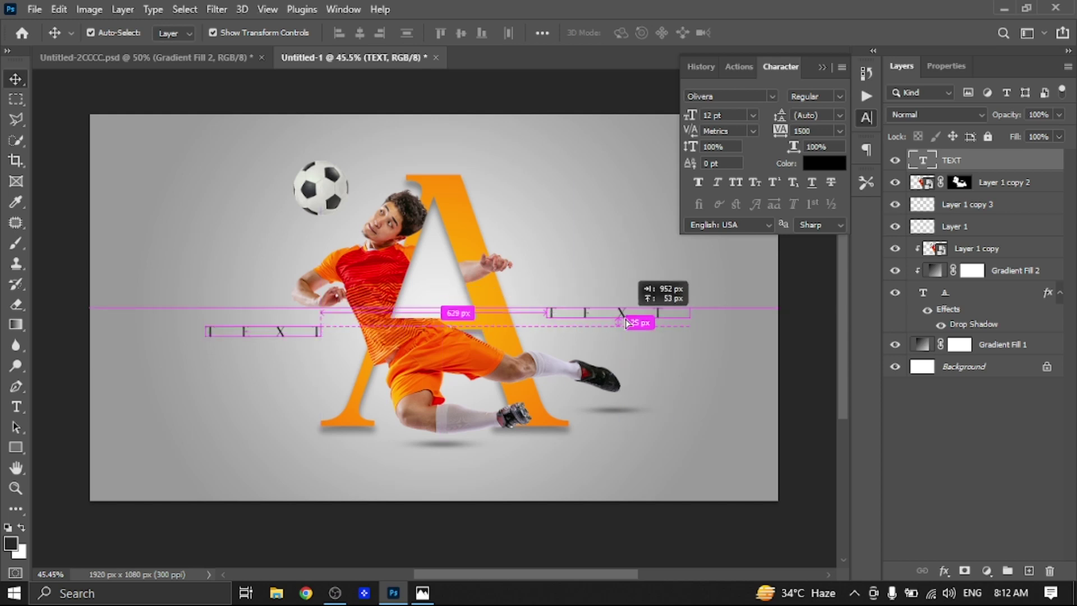
{"action": "left_click_drag", "start_coordinate": [627, 324], "coordinate": [596, 281]}
- Retype the copied text layer as 'EFFECT'
{"action": "double_click", "coordinate": [597, 280]}
{"action": "type", "text": "EFFECT"}
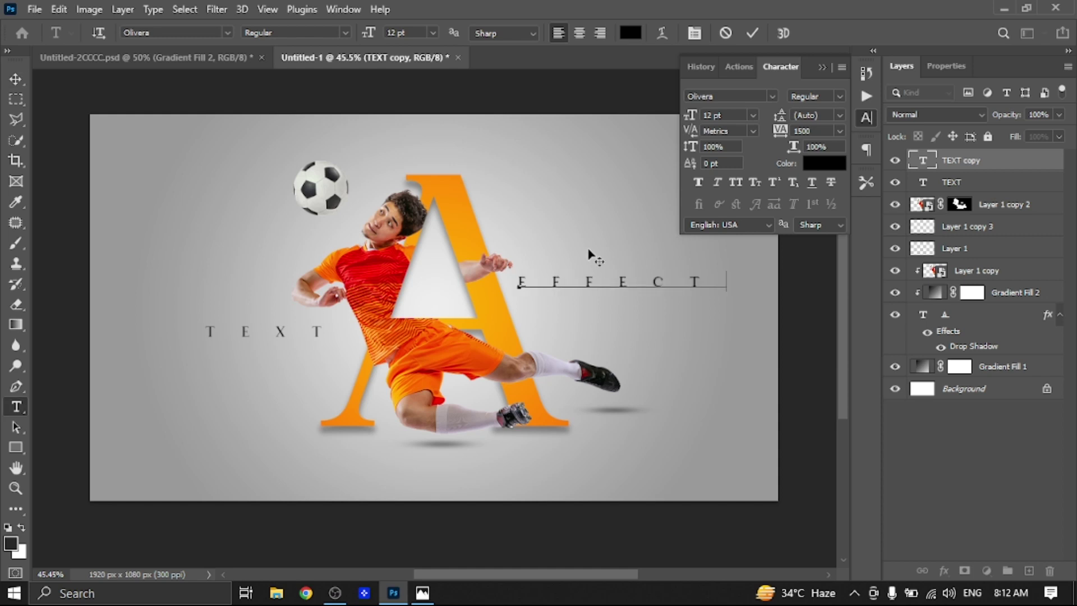
{"action": "left_click", "coordinate": [752, 32]}
{"action": "key", "text": "v"}
{"action": "left_click", "coordinate": [817, 355]}
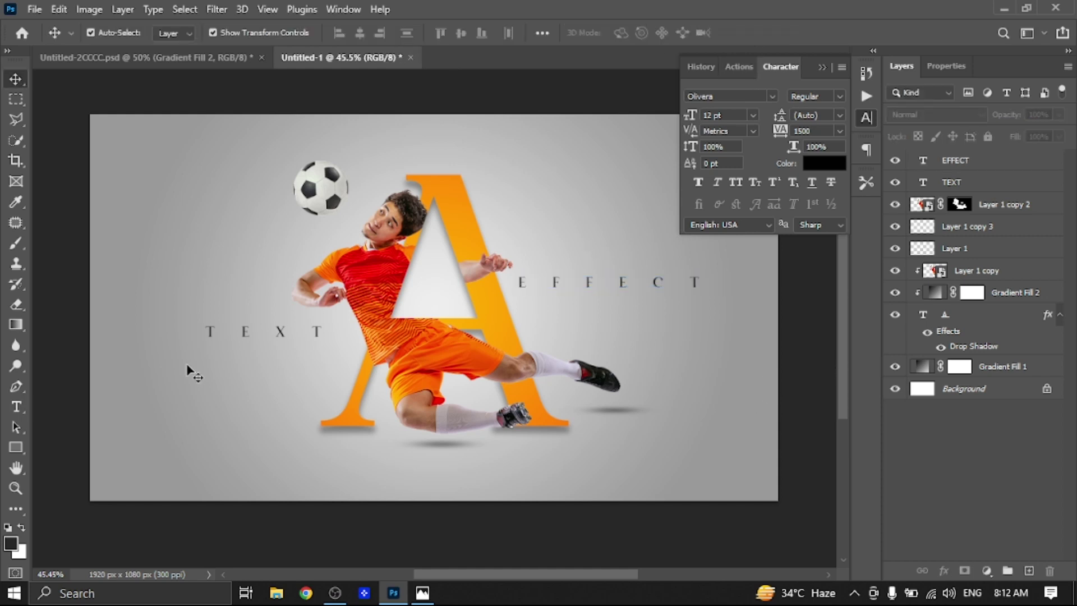
- Line up TEXT and EFFECT level with each other on either side of the A
{"action": "mouse_move", "coordinate": [244, 336]}
{"action": "left_mouse_down"}
{"action": "mouse_move", "coordinate": [203, 320]}
{"action": "mouse_move", "coordinate": [259, 347]}
{"action": "left_mouse_up"}
{"action": "left_click_drag", "start_coordinate": [557, 285], "coordinate": [561, 280]}
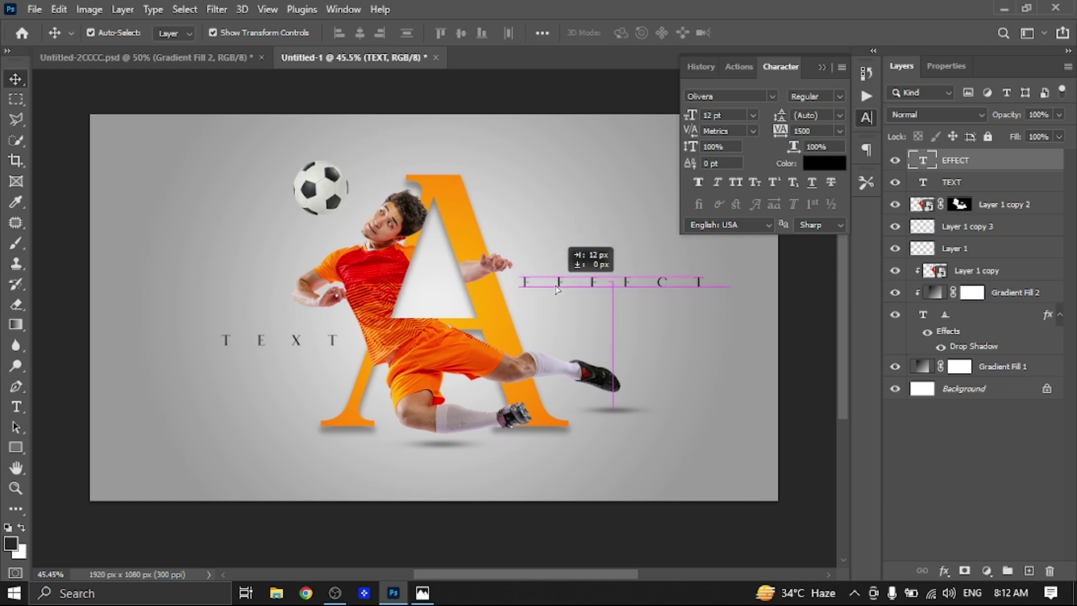
{"action": "left_click_drag", "start_coordinate": [560, 280], "coordinate": [595, 296]}
{"action": "left_click", "coordinate": [797, 346]}
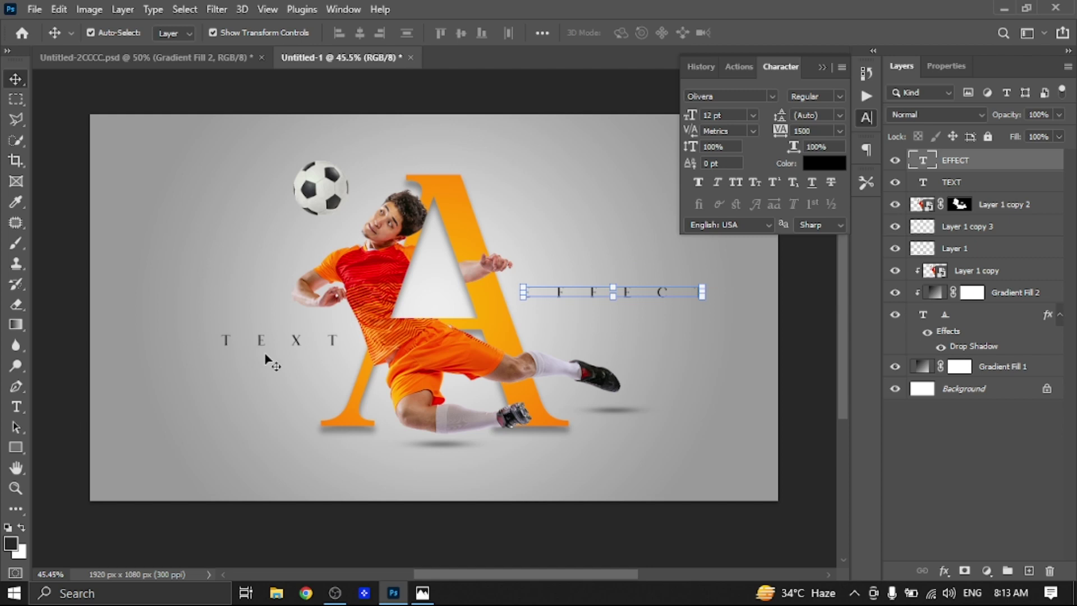
{"action": "left_click_drag", "start_coordinate": [296, 341], "coordinate": [247, 311]}
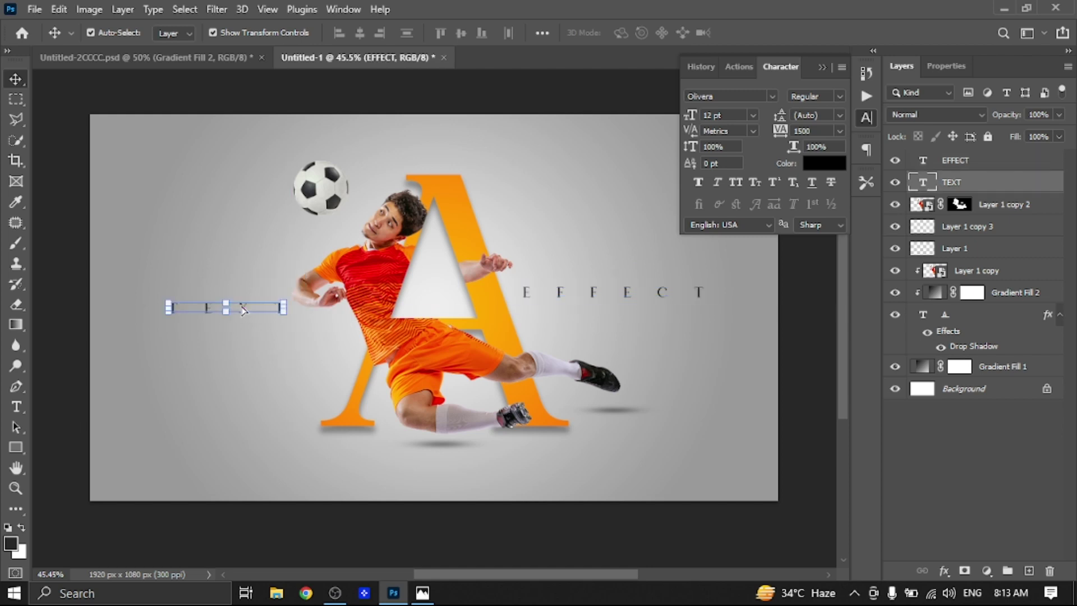
{"action": "left_click_drag", "start_coordinate": [628, 297], "coordinate": [652, 315]}
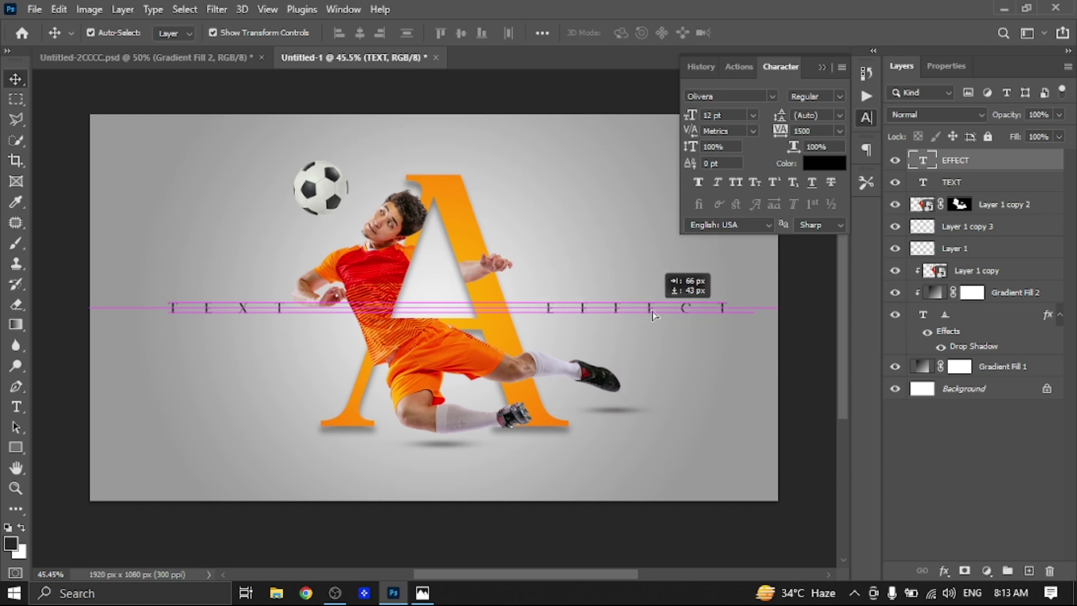
{"action": "left_click", "coordinate": [636, 529]}
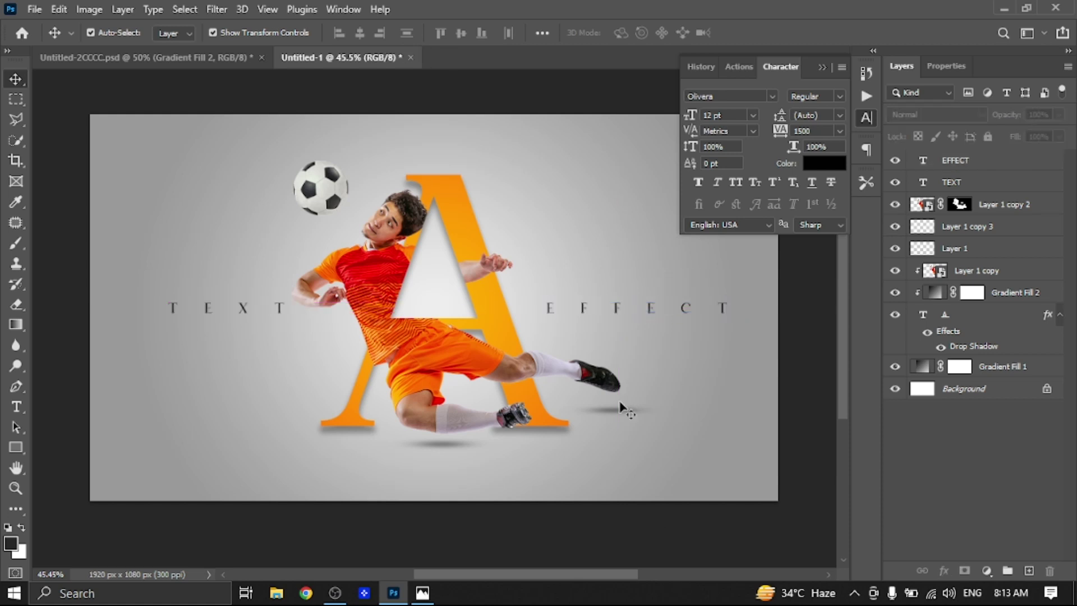
{"action": "left_click", "coordinate": [617, 314]}
{"action": "left_click", "coordinate": [944, 570]}
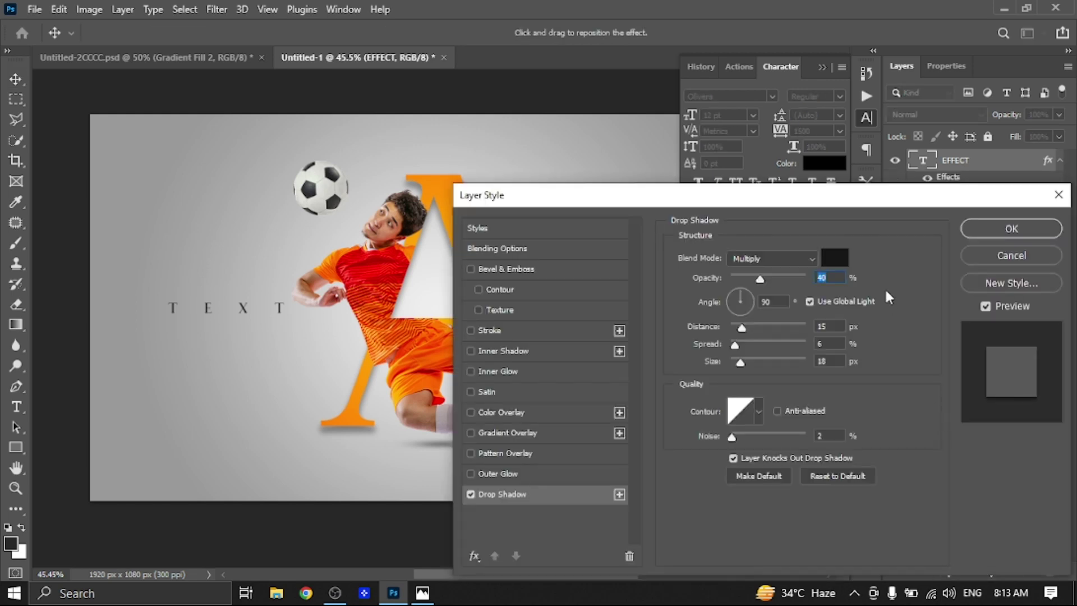
- Give EFFECT and TEXT default Multiply drop shadows and close the Character panel
{"action": "left_click", "coordinate": [1010, 231]}
{"action": "left_click", "coordinate": [254, 312]}
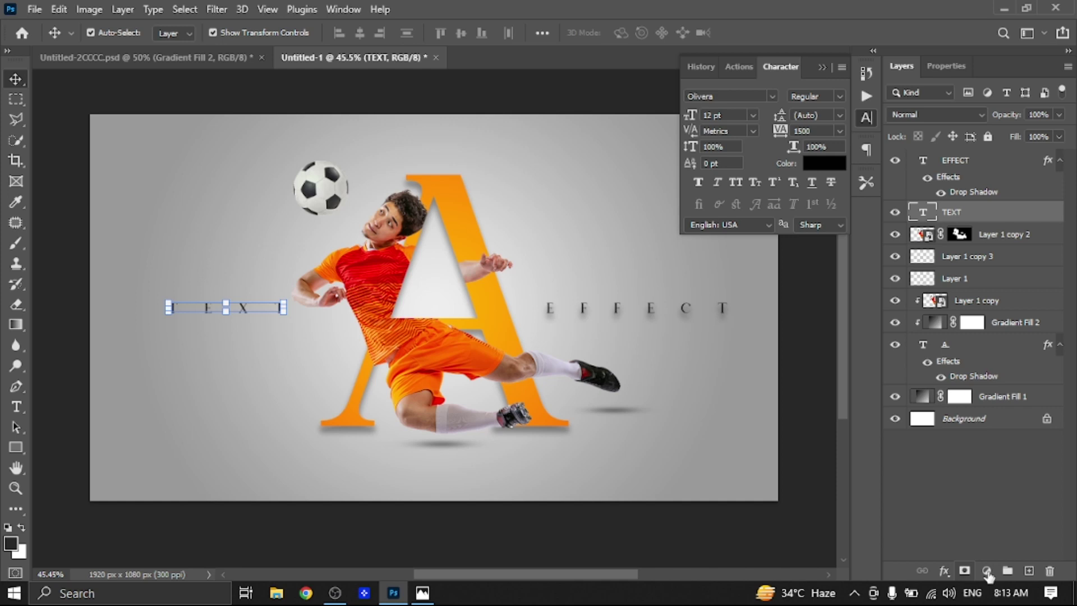
{"action": "left_click", "coordinate": [986, 570]}
{"action": "left_click", "coordinate": [950, 572]}
{"action": "left_click", "coordinate": [947, 567]}
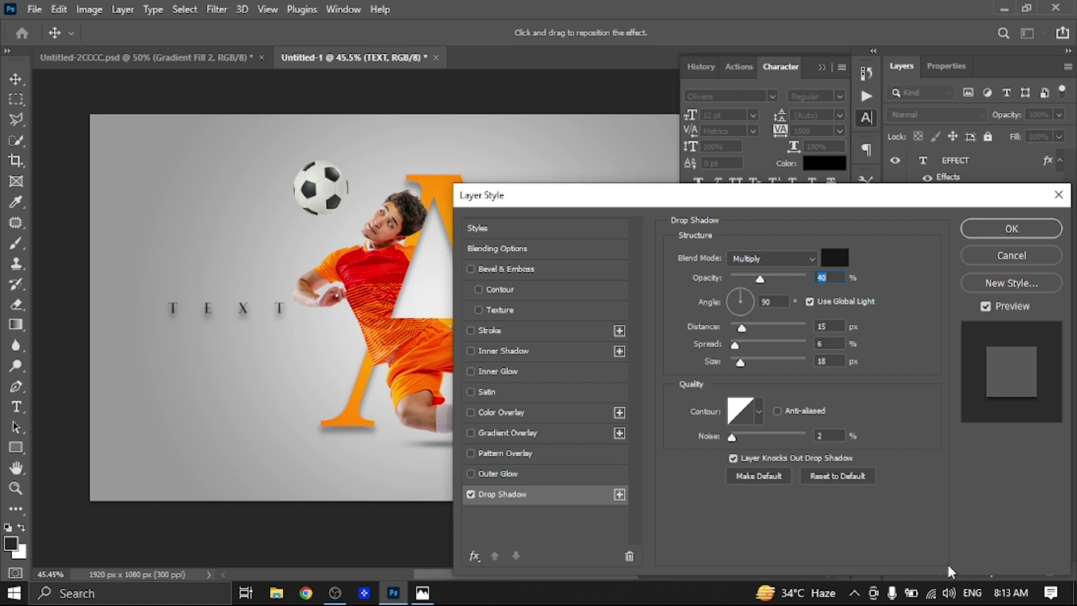
{"action": "left_click", "coordinate": [1010, 234]}
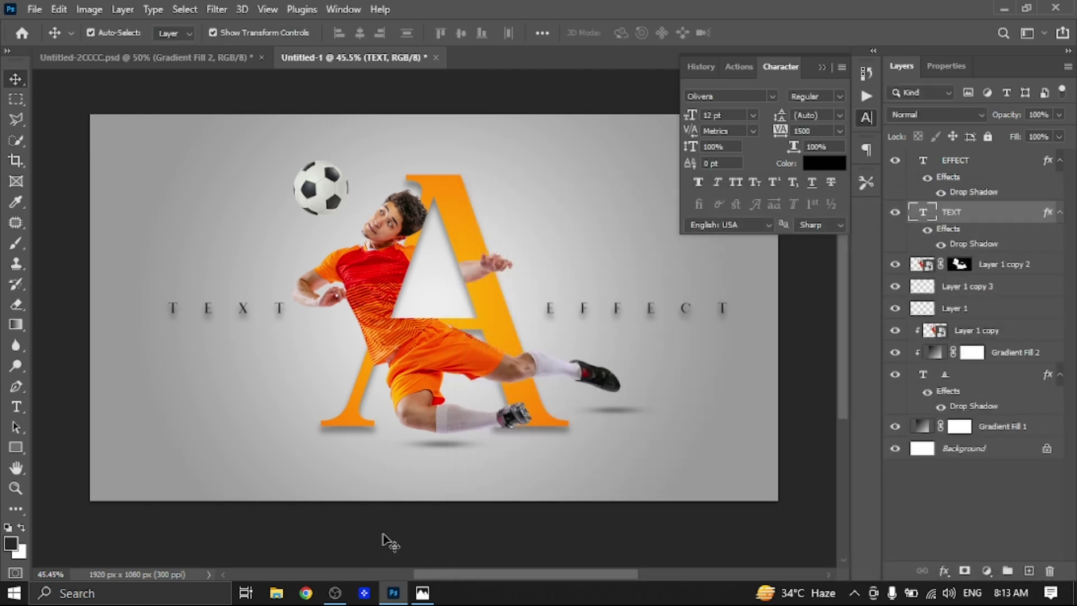
{"action": "left_click", "coordinate": [825, 64]}
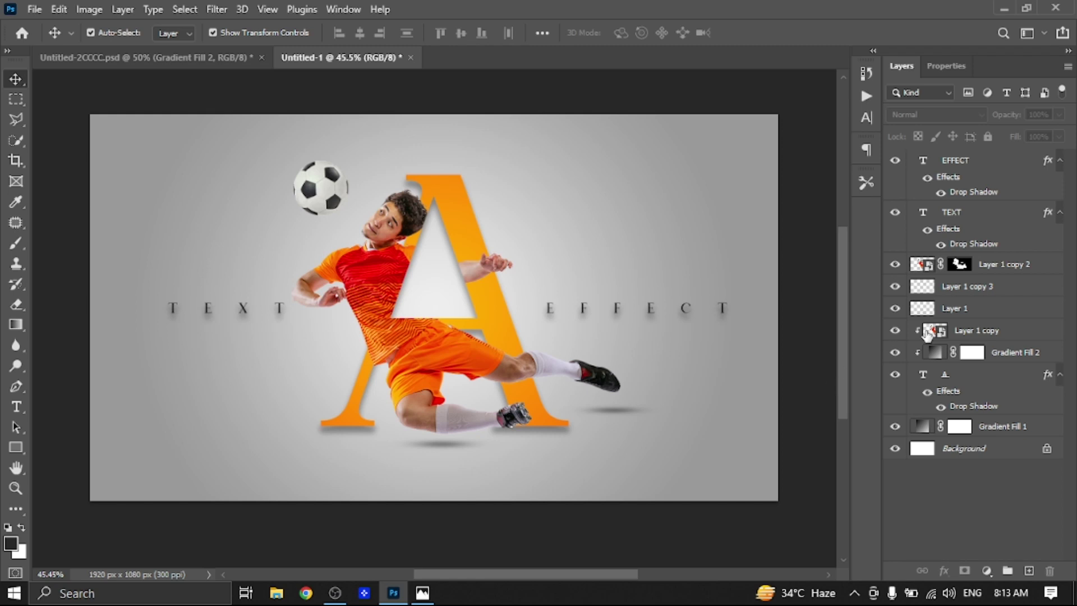
- Add a Curves layer with RGB points at 66/86 and 194/196 forming a gentle S
{"action": "left_click", "coordinate": [986, 570]}
{"action": "left_click", "coordinate": [982, 373]}
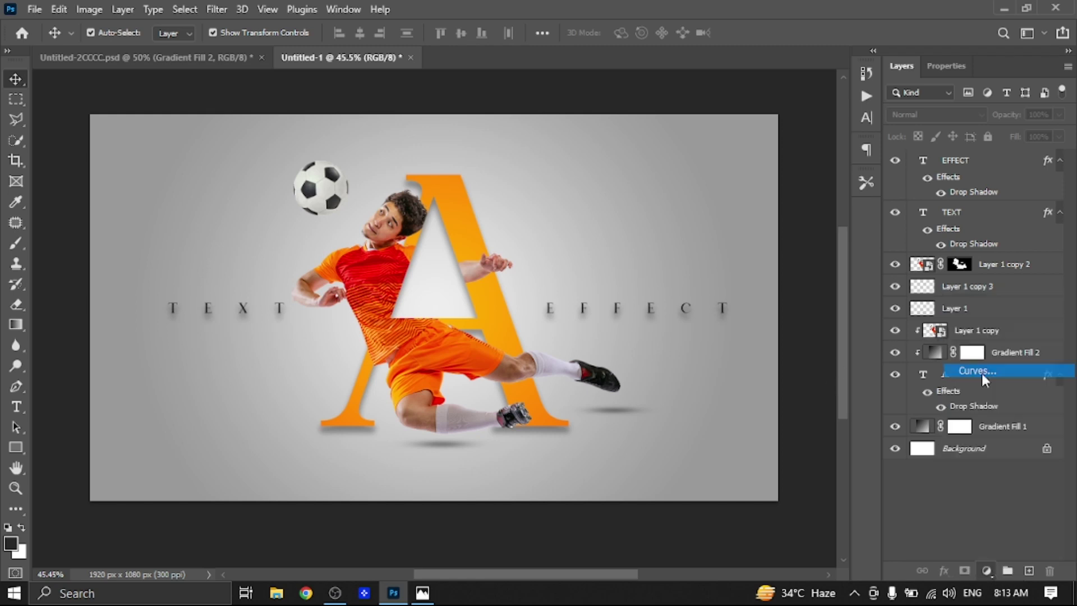
{"action": "left_click_drag", "start_coordinate": [947, 260], "coordinate": [959, 245]}
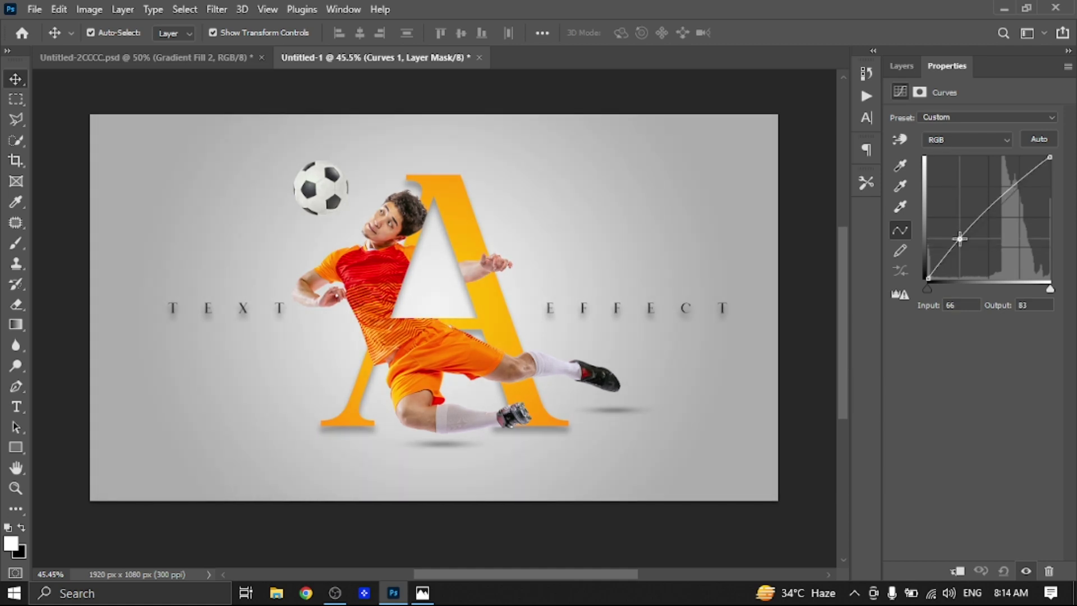
{"action": "left_click", "coordinate": [1020, 187]}
{"action": "left_click_drag", "start_coordinate": [1020, 187], "coordinate": [1024, 190]}
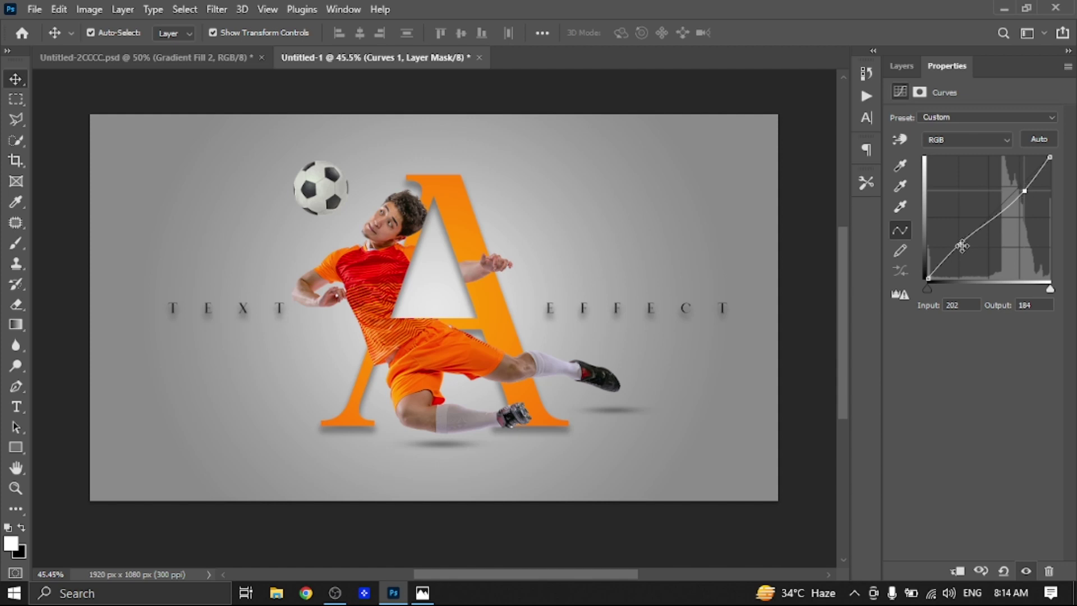
{"action": "left_click_drag", "start_coordinate": [959, 244], "coordinate": [960, 238]}
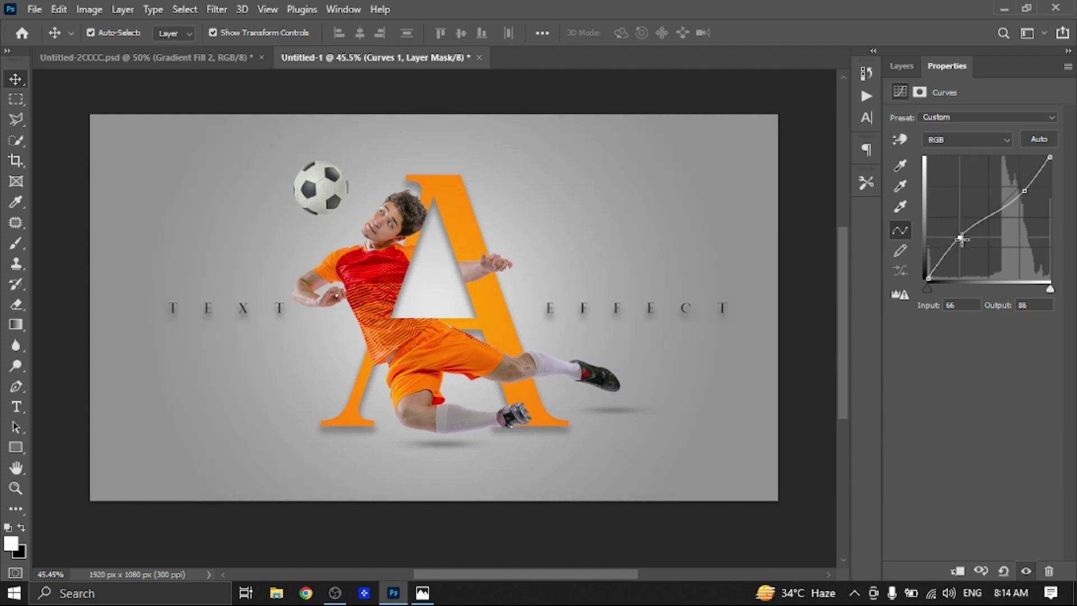
{"action": "left_click_drag", "start_coordinate": [1024, 191], "coordinate": [1020, 186]}
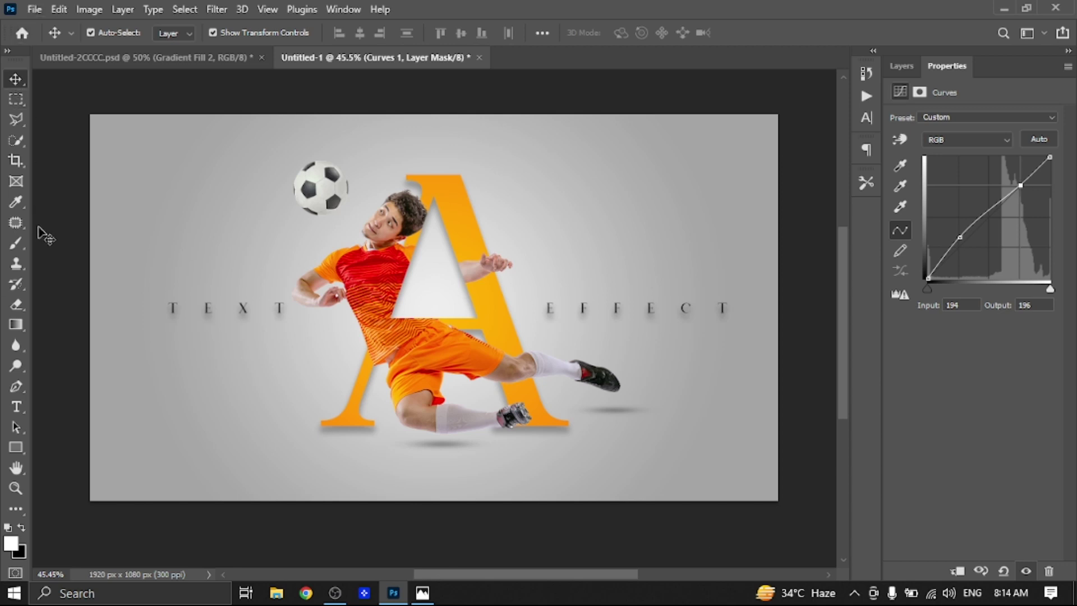
{"action": "left_click", "coordinate": [56, 255]}
{"action": "scroll", "coordinate": [435, 539], "scroll_direction": "up", "scroll_amount": 1}
{"action": "scroll", "coordinate": [435, 529], "scroll_direction": "up", "scroll_amount": 1}
{"action": "scroll", "coordinate": [390, 312], "scroll_direction": "down", "scroll_amount": 1}
{"action": "scroll", "coordinate": [391, 312], "scroll_direction": "down", "scroll_amount": 1}
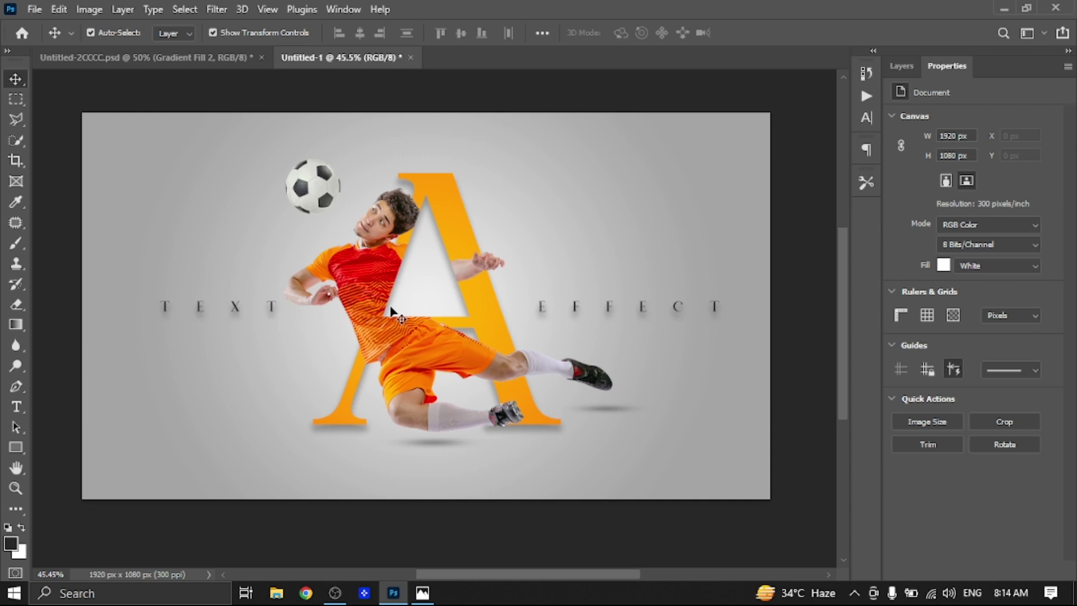